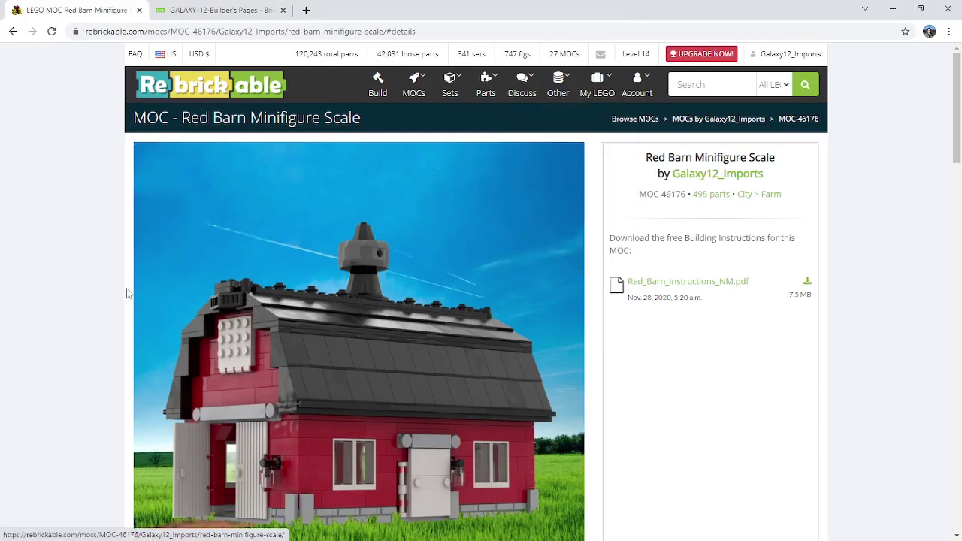
Step: Look over the Red Barn Minifigure Scale MOC page, from its main image to the details section
{"action": "scroll", "coordinate": [84, 304], "scroll_direction": "down", "scroll_amount": 1}
{"action": "scroll", "coordinate": [99, 346], "scroll_direction": "down", "scroll_amount": 2}
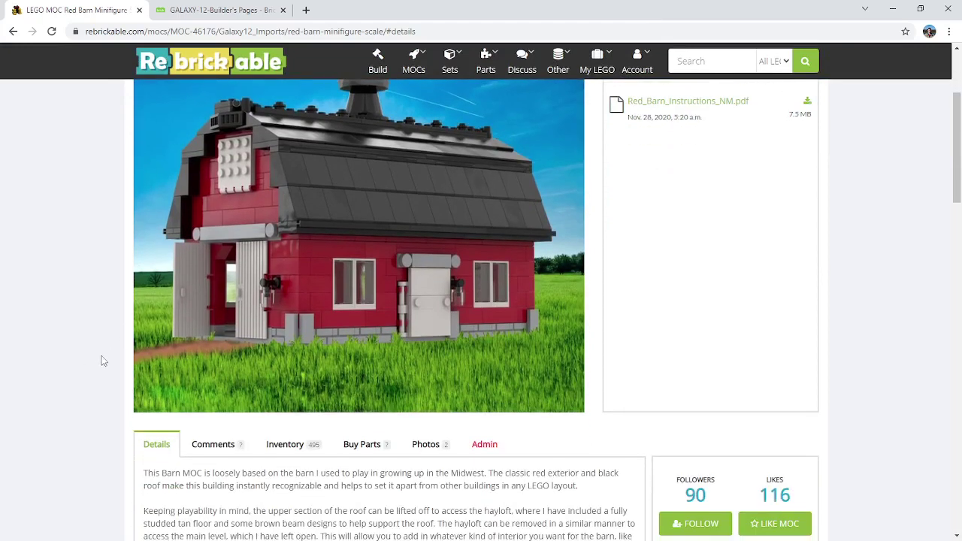
{"action": "scroll", "coordinate": [72, 367], "scroll_direction": "up", "scroll_amount": 2}
{"action": "scroll", "coordinate": [173, 342], "scroll_direction": "up", "scroll_amount": 1}
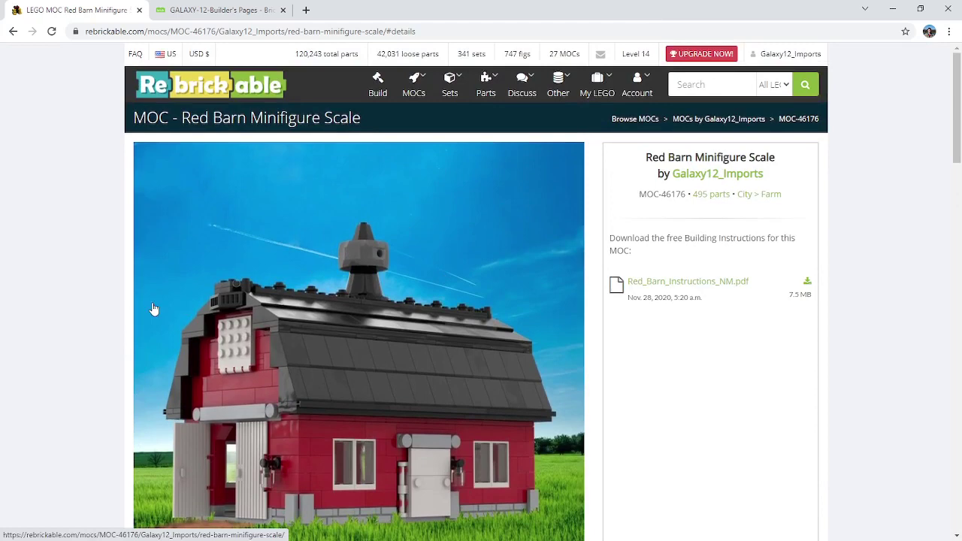
{"action": "scroll", "coordinate": [45, 309], "scroll_direction": "down", "scroll_amount": 1}
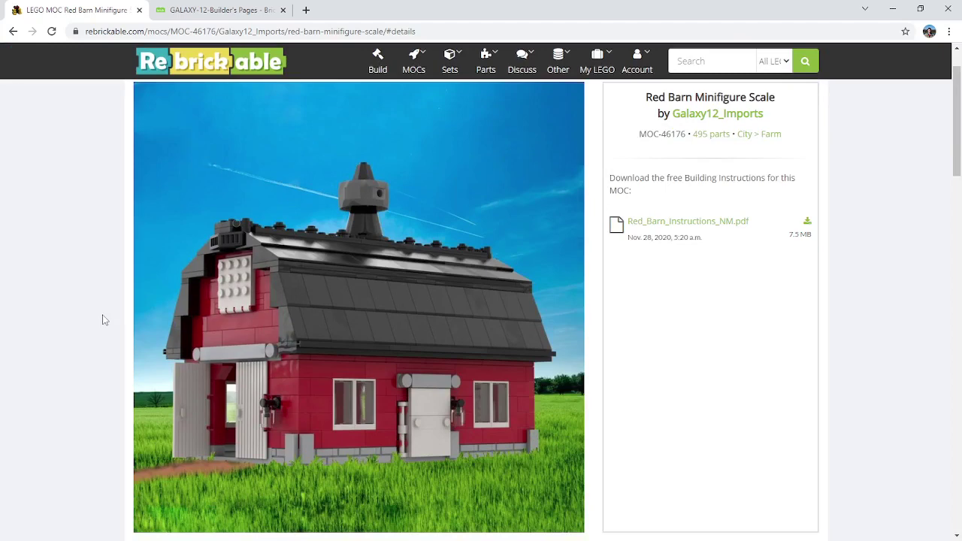
{"action": "scroll", "coordinate": [103, 322], "scroll_direction": "down", "scroll_amount": 1}
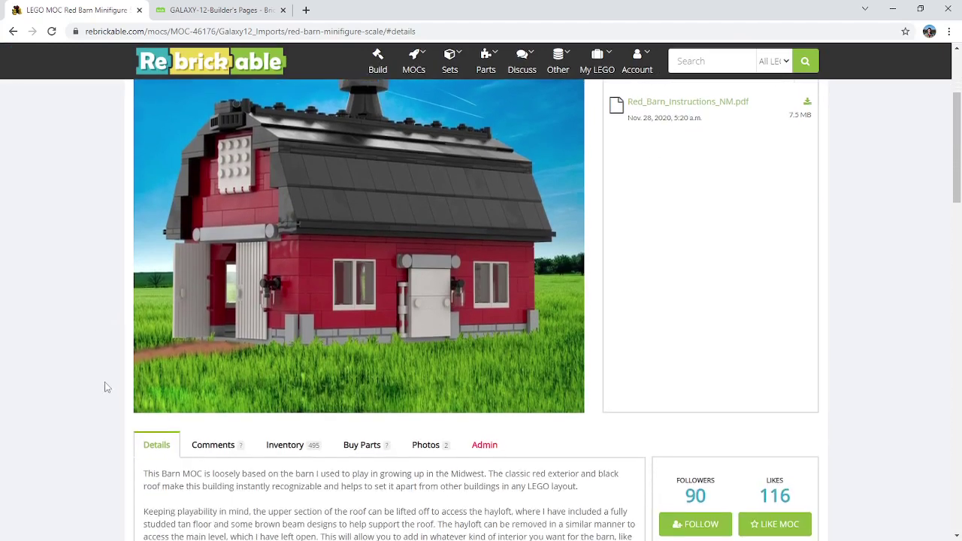
{"action": "scroll", "coordinate": [103, 322], "scroll_direction": "down", "scroll_amount": 1}
{"action": "scroll", "coordinate": [255, 404], "scroll_direction": "up", "scroll_amount": 2}
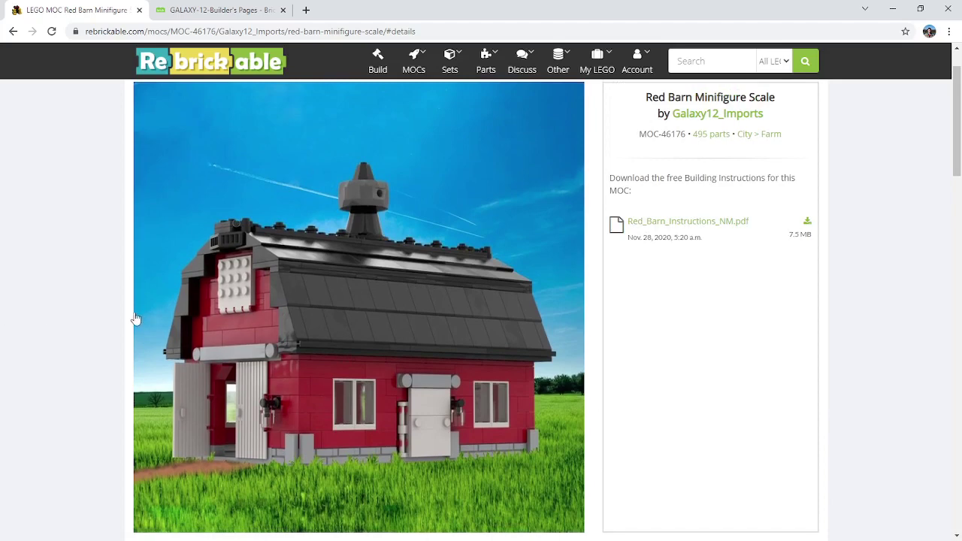
{"action": "scroll", "coordinate": [127, 319], "scroll_direction": "up", "scroll_amount": 2}
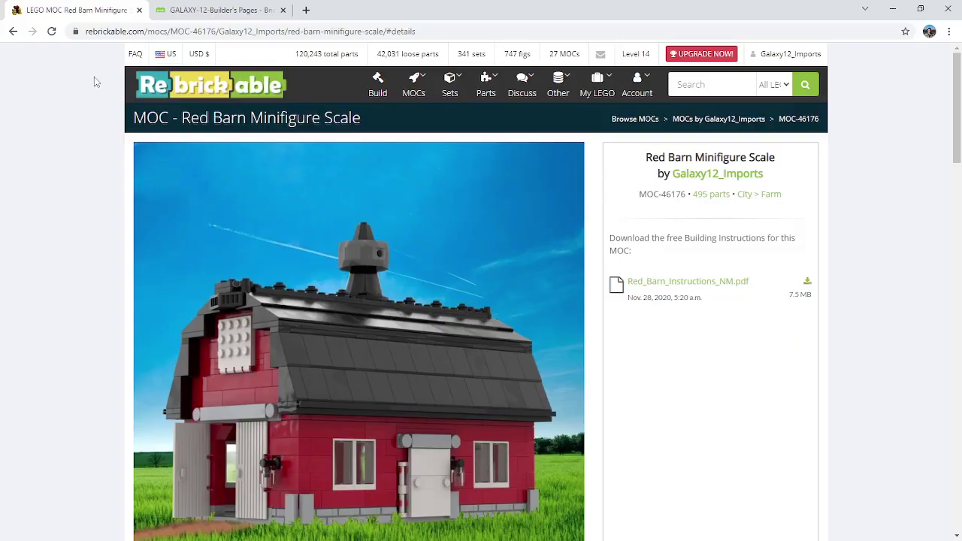
Step: Switch to Bricksafe and look over the account's existing gallery pages
{"action": "left_click", "coordinate": [189, 10]}
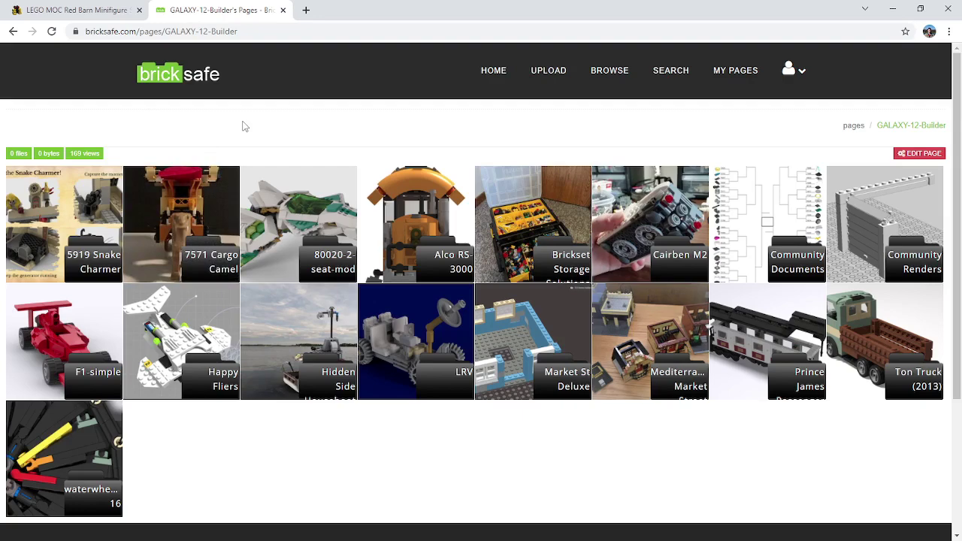
{"action": "left_click", "coordinate": [111, 15]}
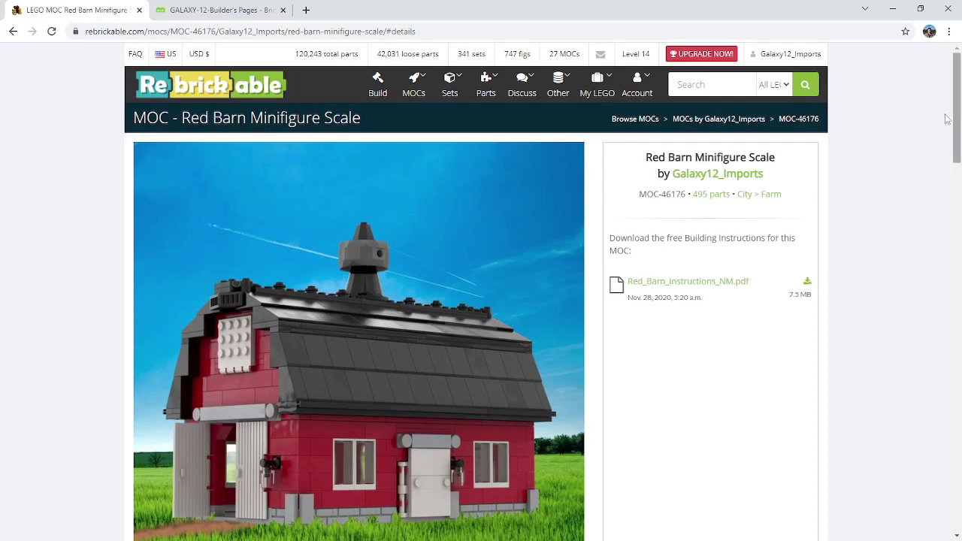
{"action": "left_click", "coordinate": [226, 10]}
{"action": "scroll", "coordinate": [572, 412], "scroll_direction": "down", "scroll_amount": 5}
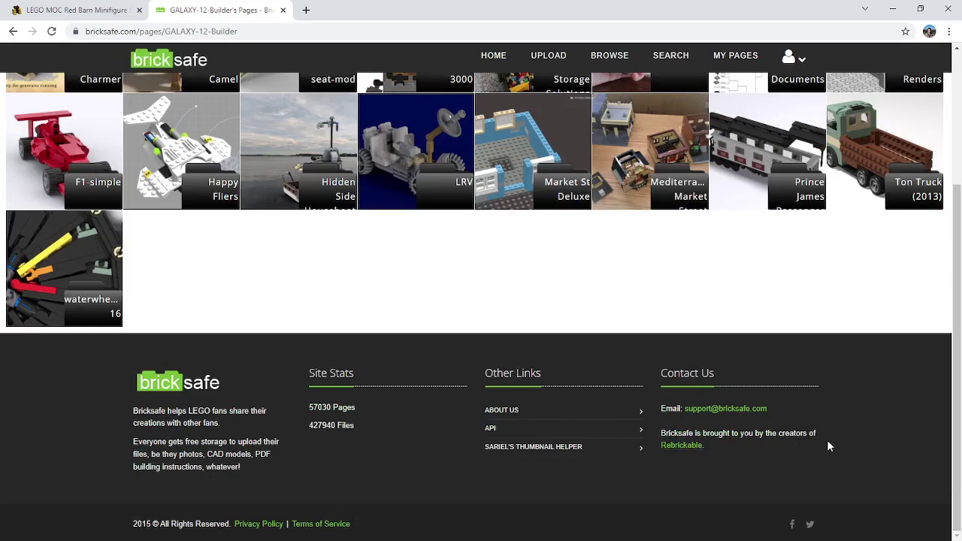
{"action": "scroll", "coordinate": [427, 397], "scroll_direction": "up", "scroll_amount": 3}
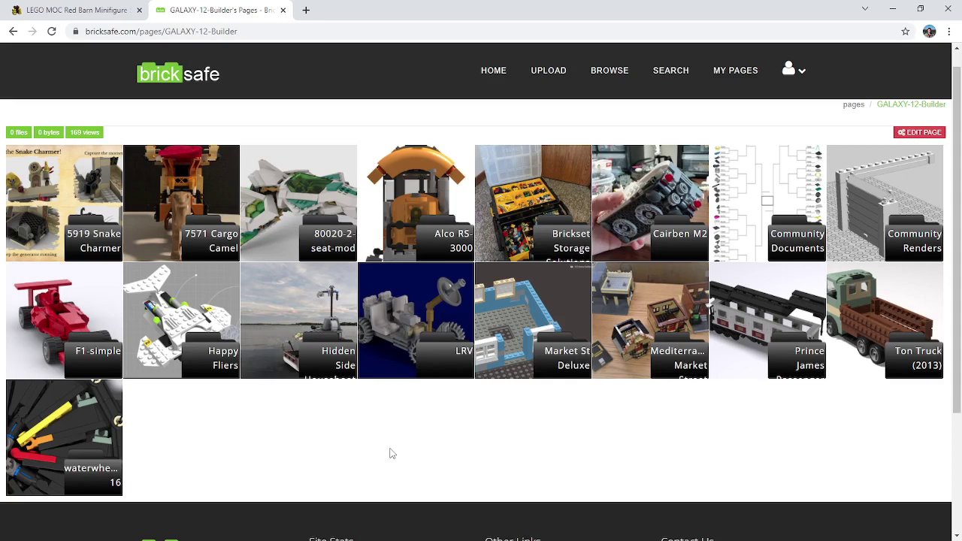
{"action": "scroll", "coordinate": [391, 454], "scroll_direction": "up", "scroll_amount": 1}
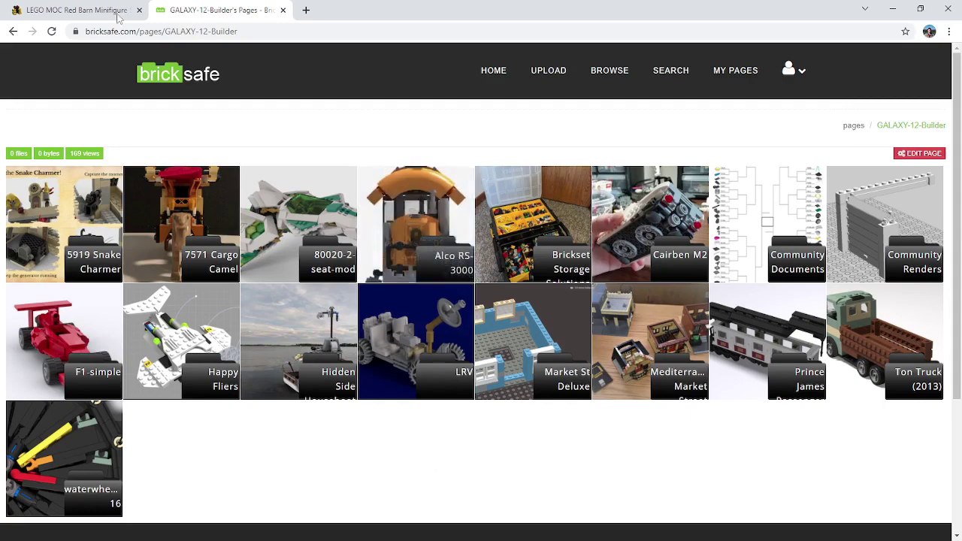
Step: Create a new public Bricksafe page titled Red Barn under the root page, with the URL ending red-barn
{"action": "left_click", "coordinate": [549, 76]}
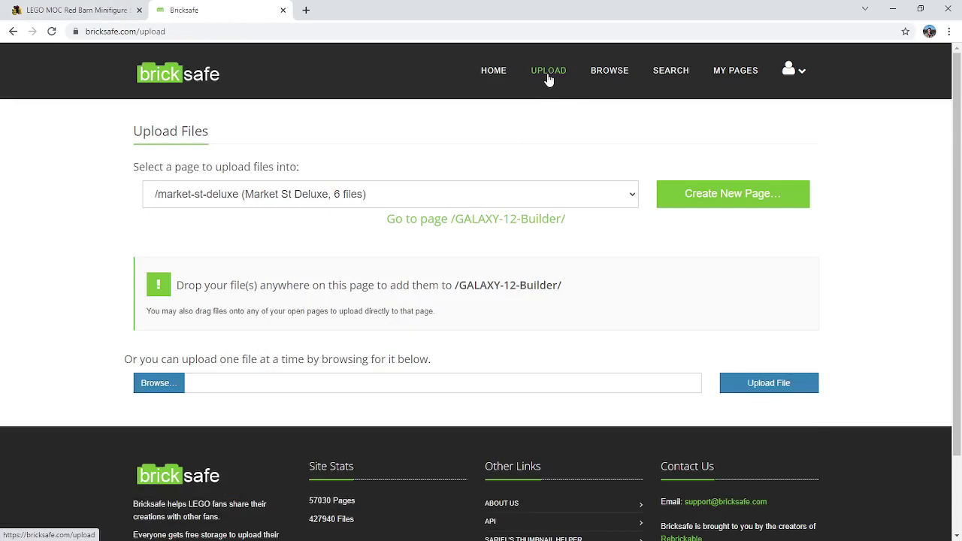
{"action": "left_click", "coordinate": [632, 195]}
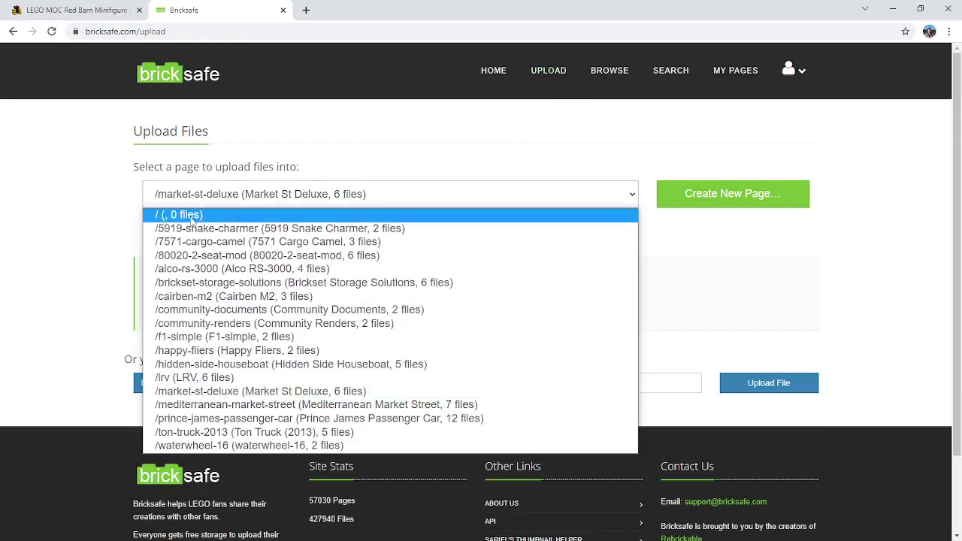
{"action": "left_click", "coordinate": [192, 216]}
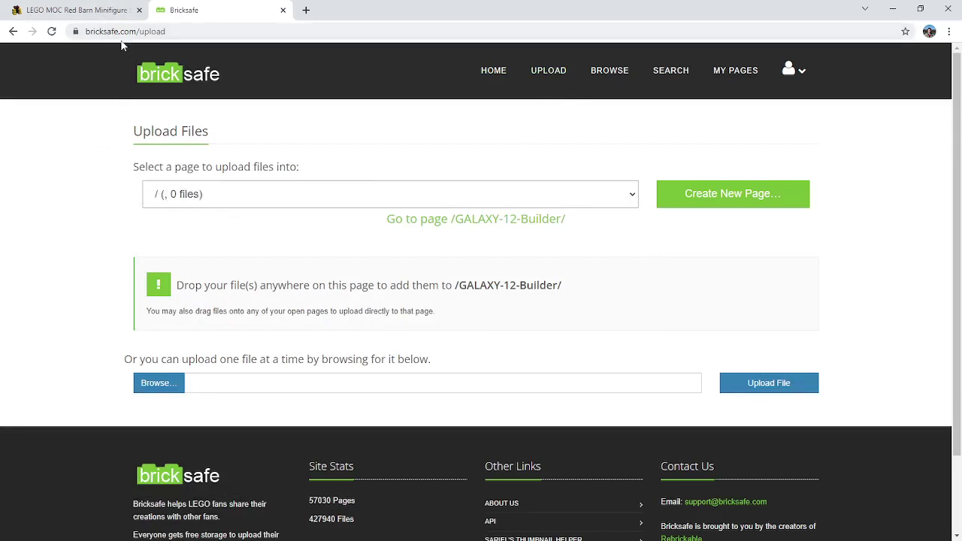
{"action": "left_click", "coordinate": [721, 194]}
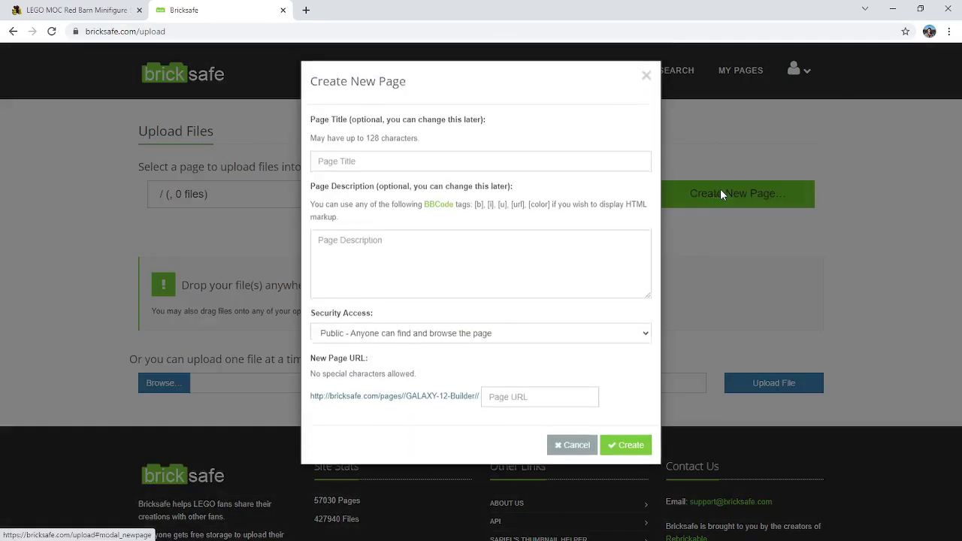
{"action": "left_click", "coordinate": [382, 160]}
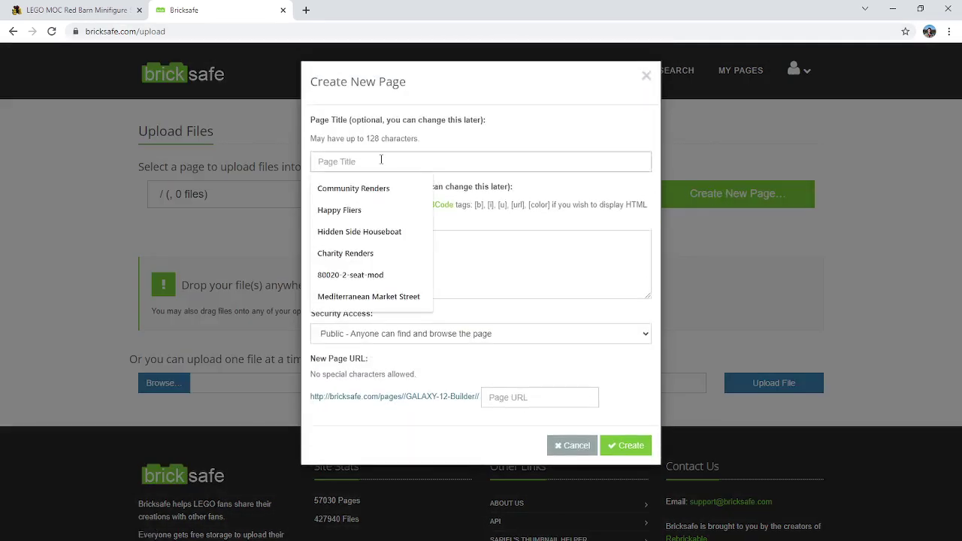
{"action": "type", "text": "Red Barn"}
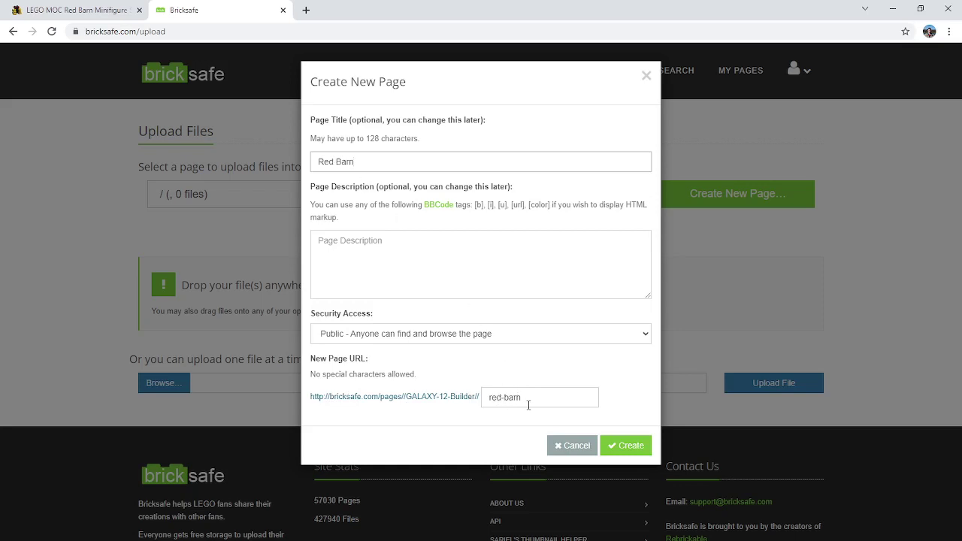
{"action": "left_click", "coordinate": [613, 446]}
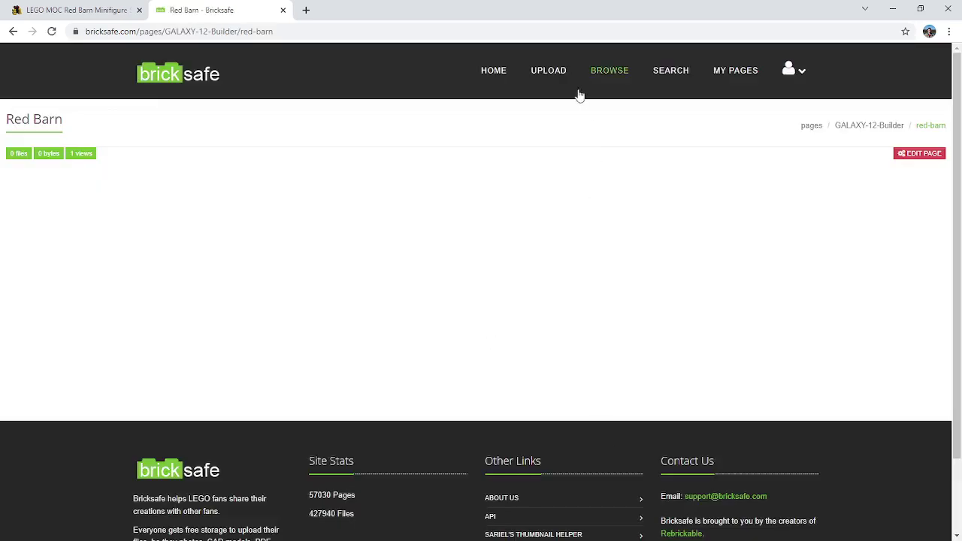
Step: Upload the three barn render images into the /red-barn page
{"action": "left_click", "coordinate": [552, 72]}
{"action": "left_click", "coordinate": [496, 194]}
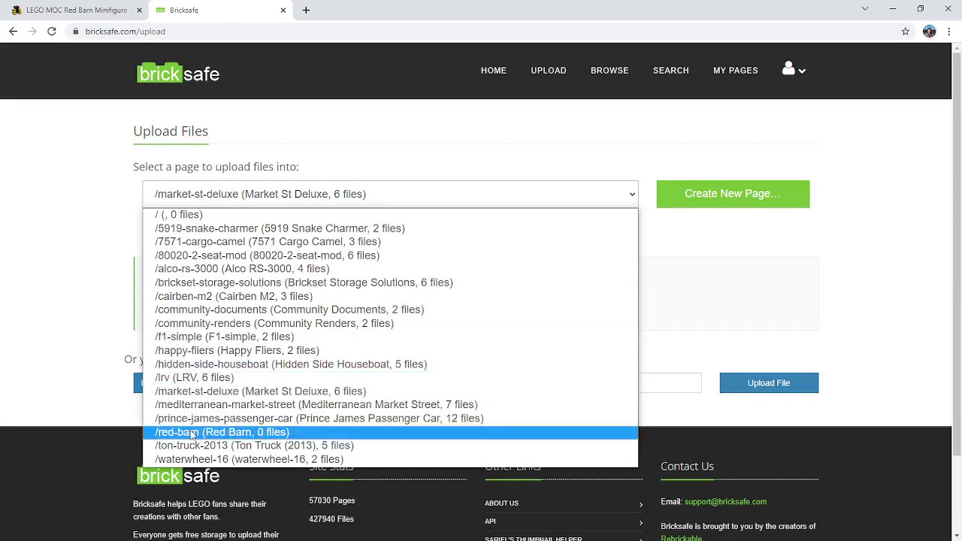
{"action": "left_click", "coordinate": [190, 433]}
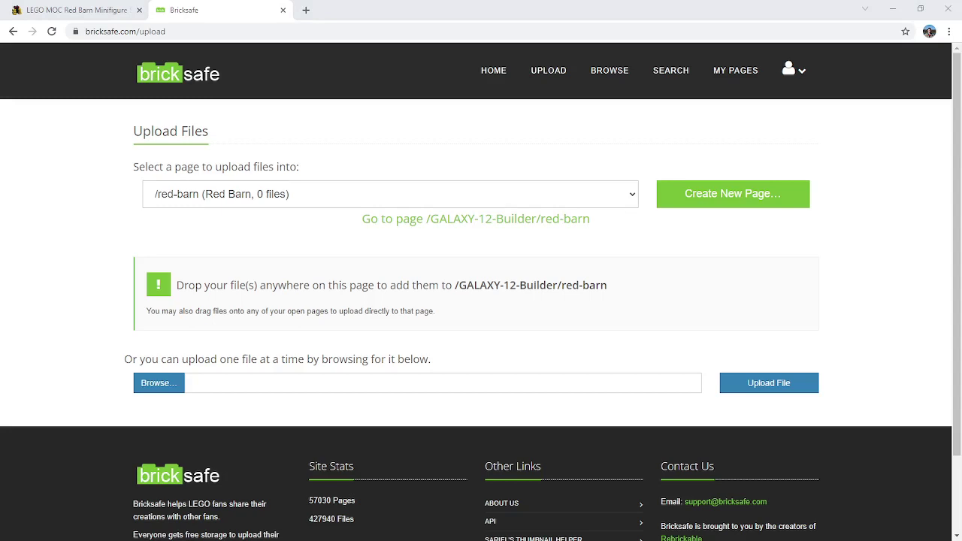
{"action": "left_click_drag", "start_coordinate": [421, 280], "coordinate": [325, 275]}
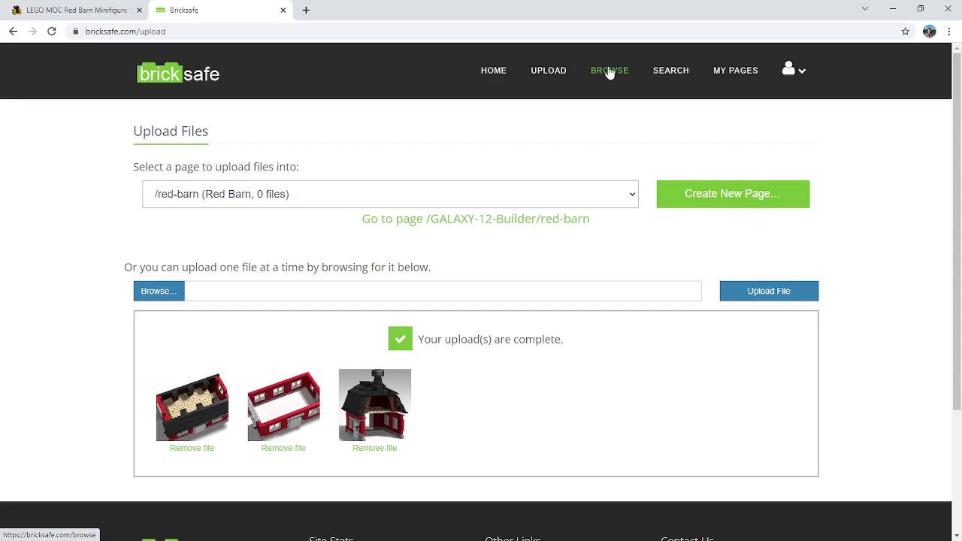
Step: Open the Red Barn gallery from the account's own pages and copy its web address
{"action": "left_click", "coordinate": [726, 71]}
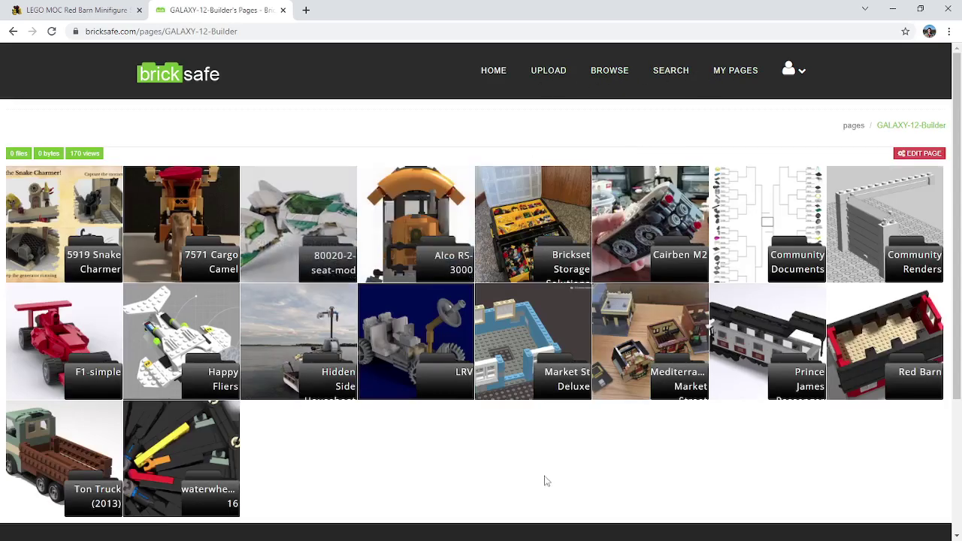
{"action": "left_click", "coordinate": [879, 340]}
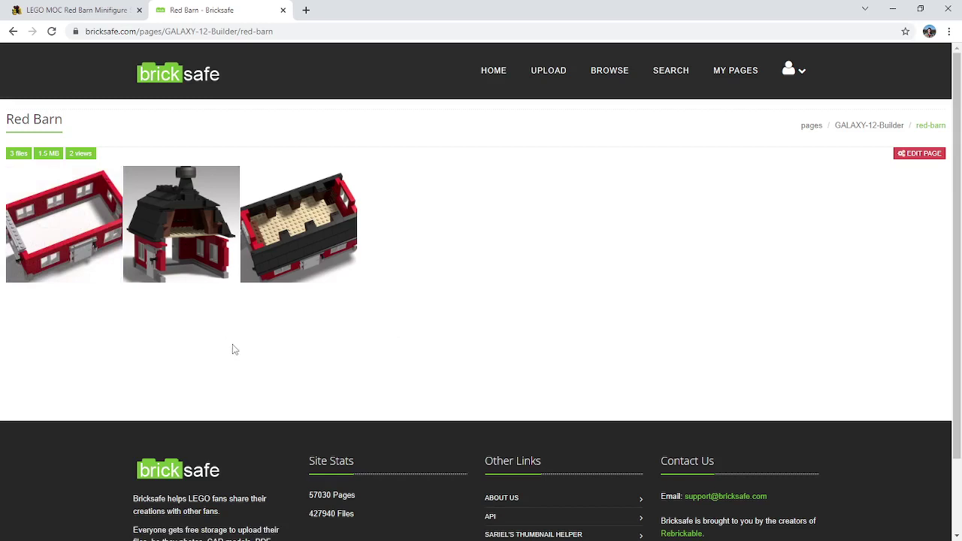
{"action": "left_click", "coordinate": [288, 32]}
{"action": "key", "text": "ctrl+c"}
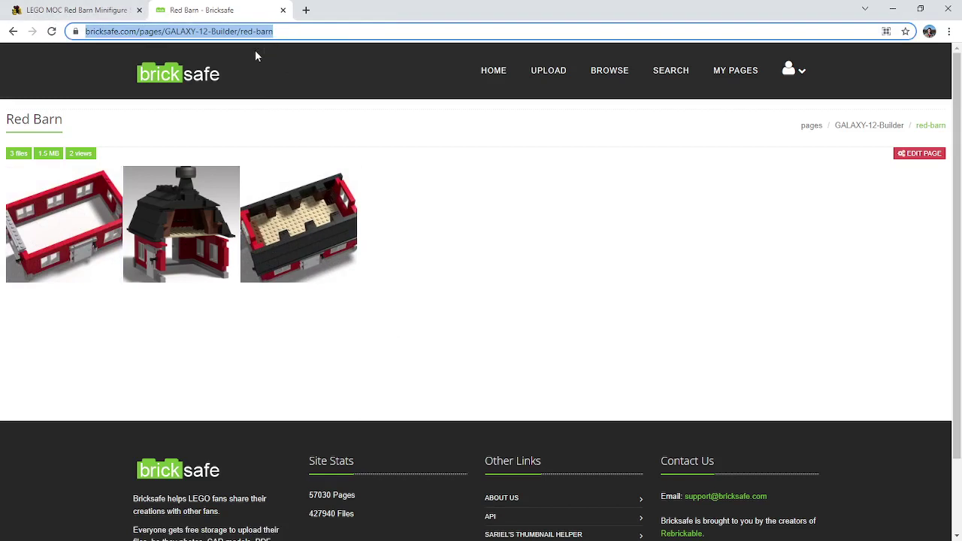
Step: Switch to the Rebrickable Red Barn MOC page and open its Admin section
{"action": "left_click", "coordinate": [127, 10]}
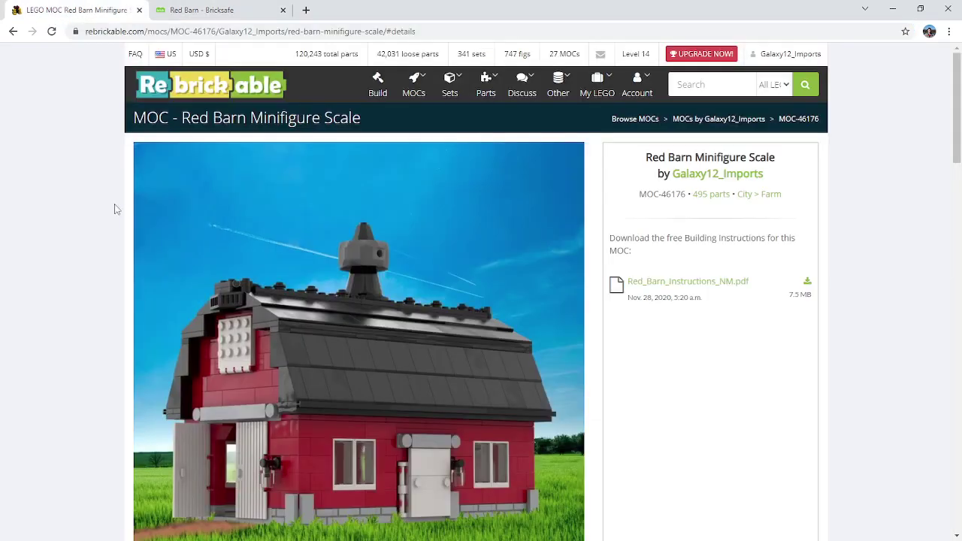
{"action": "scroll", "coordinate": [396, 208], "scroll_direction": "down", "scroll_amount": 3}
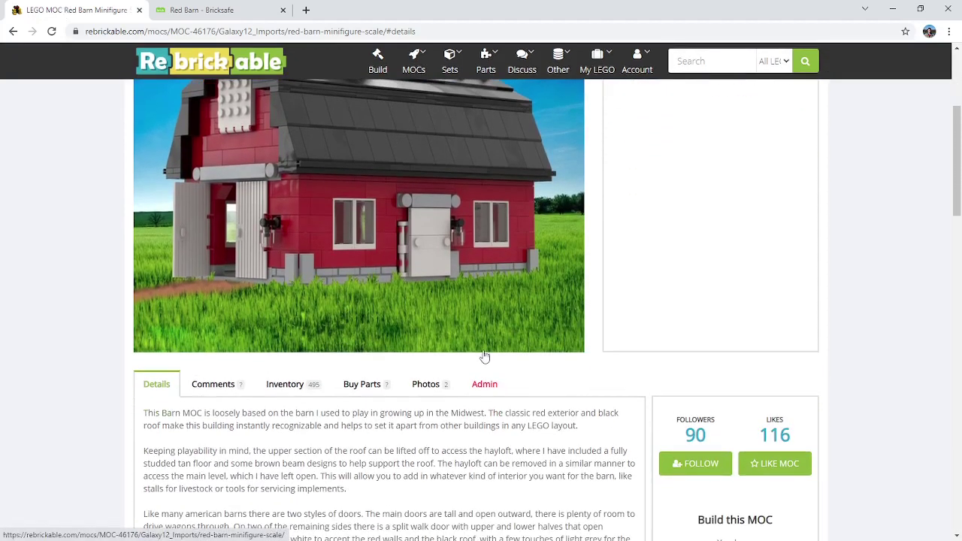
{"action": "left_click", "coordinate": [484, 385]}
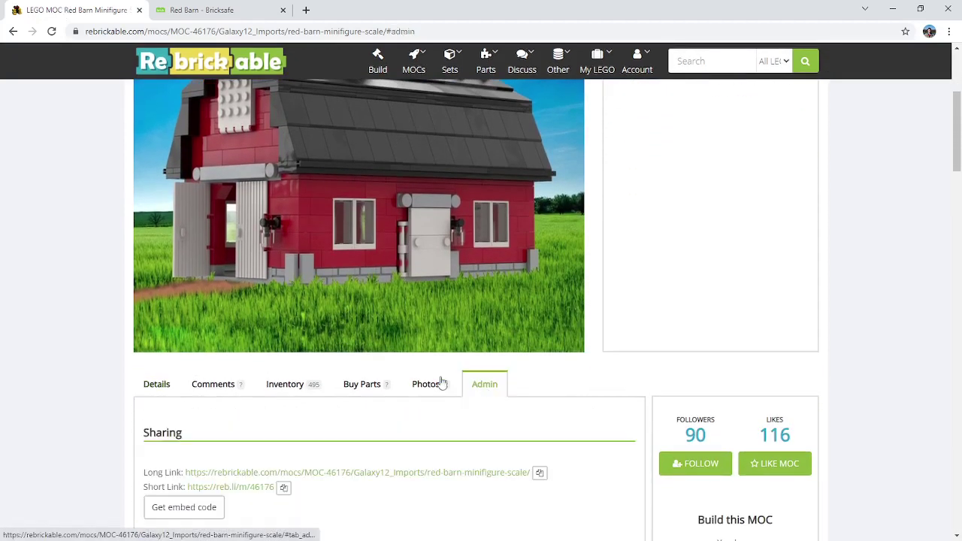
Step: Examine the MOC's image, details, links and building instructions settings to find the More Details URL field
{"action": "scroll", "coordinate": [112, 334], "scroll_direction": "down", "scroll_amount": 2}
{"action": "scroll", "coordinate": [106, 334], "scroll_direction": "down", "scroll_amount": 6}
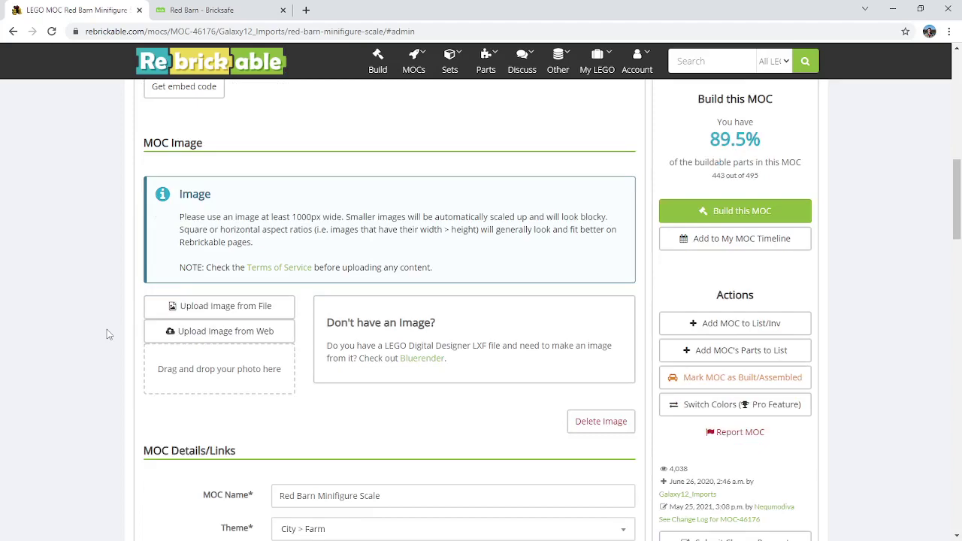
{"action": "scroll", "coordinate": [277, 216], "scroll_direction": "down", "scroll_amount": 1}
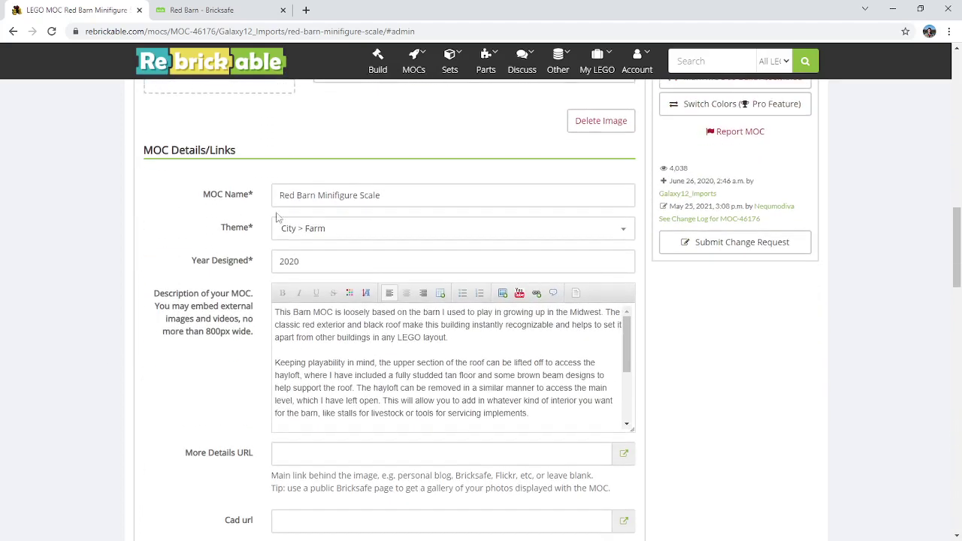
{"action": "scroll", "coordinate": [315, 195], "scroll_direction": "down", "scroll_amount": 2}
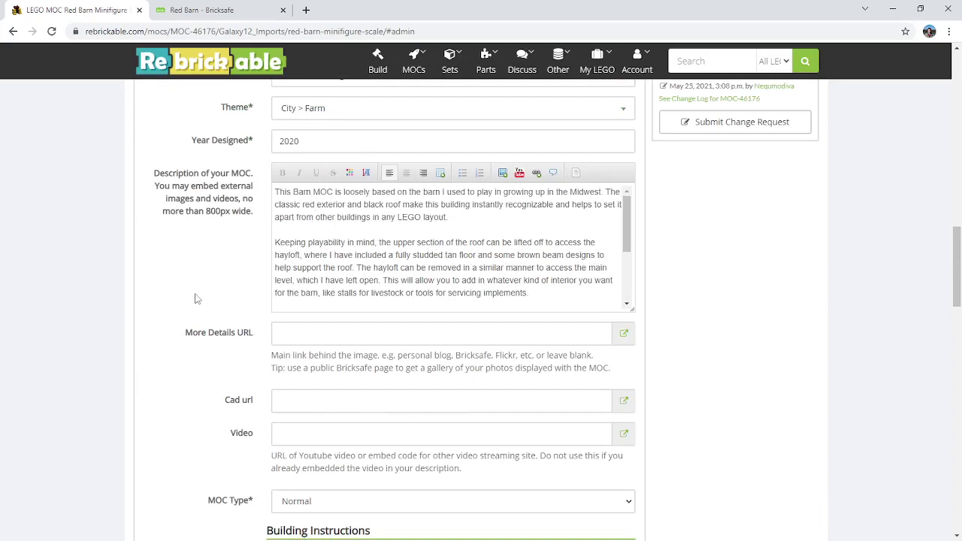
{"action": "scroll", "coordinate": [193, 297], "scroll_direction": "down", "scroll_amount": 1}
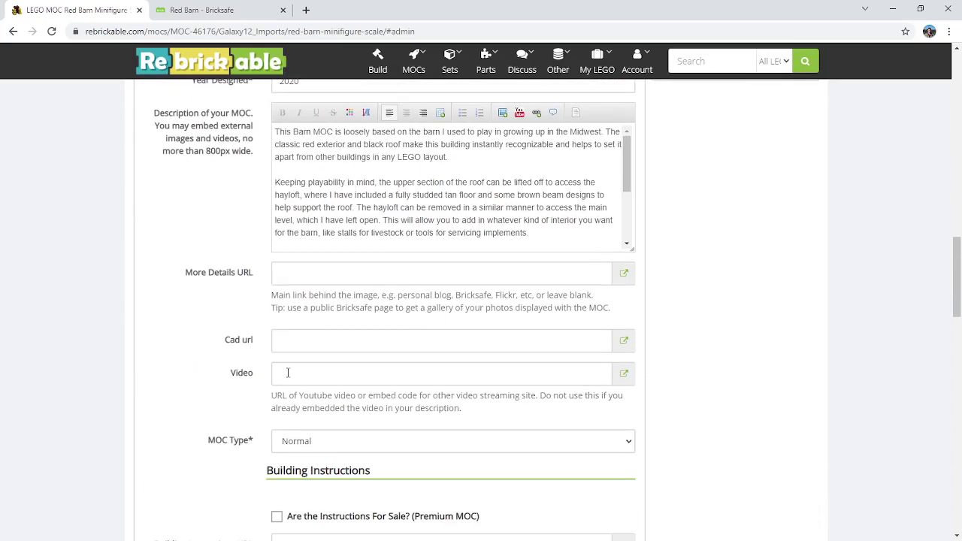
{"action": "scroll", "coordinate": [185, 385], "scroll_direction": "up", "scroll_amount": 3}
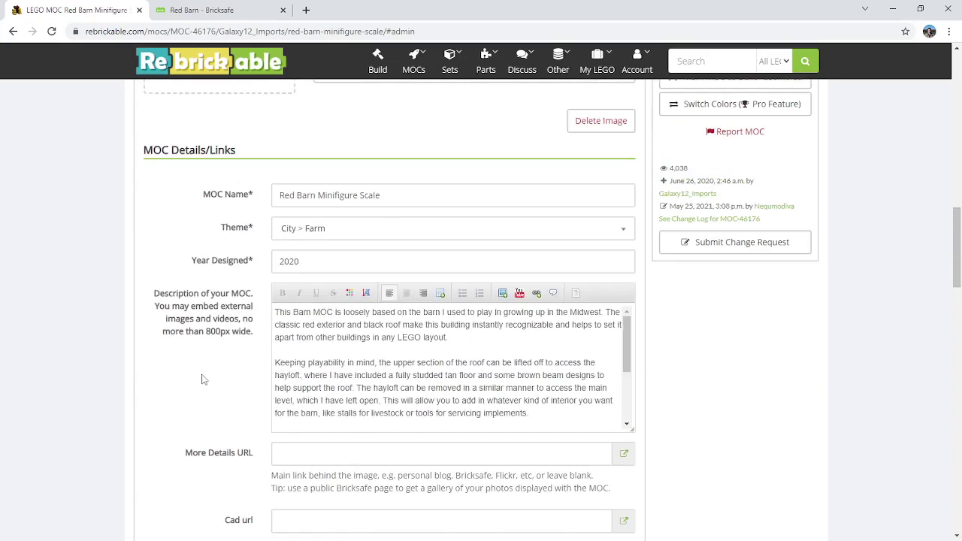
{"action": "scroll", "coordinate": [194, 382], "scroll_direction": "up", "scroll_amount": 2}
{"action": "scroll", "coordinate": [193, 382], "scroll_direction": "up", "scroll_amount": 2}
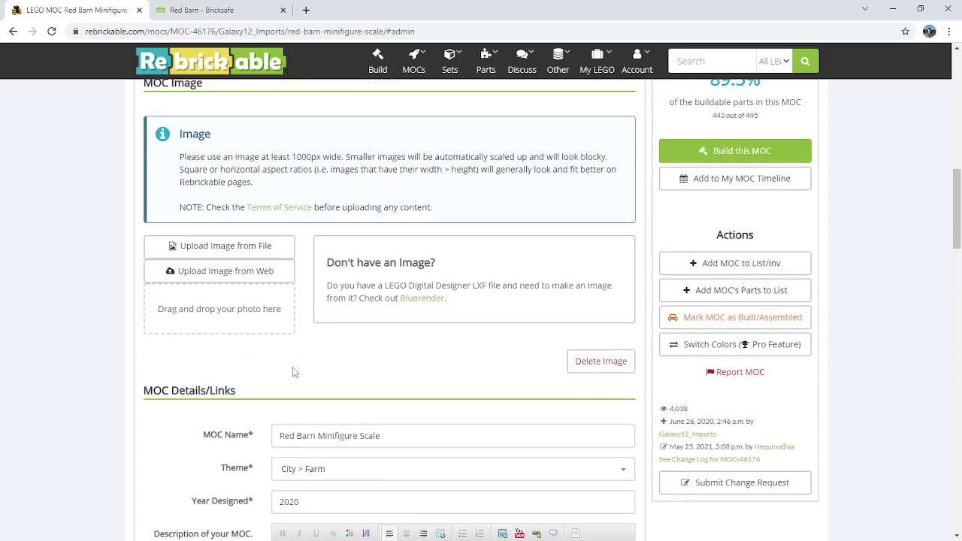
{"action": "scroll", "coordinate": [225, 367], "scroll_direction": "down", "scroll_amount": 9}
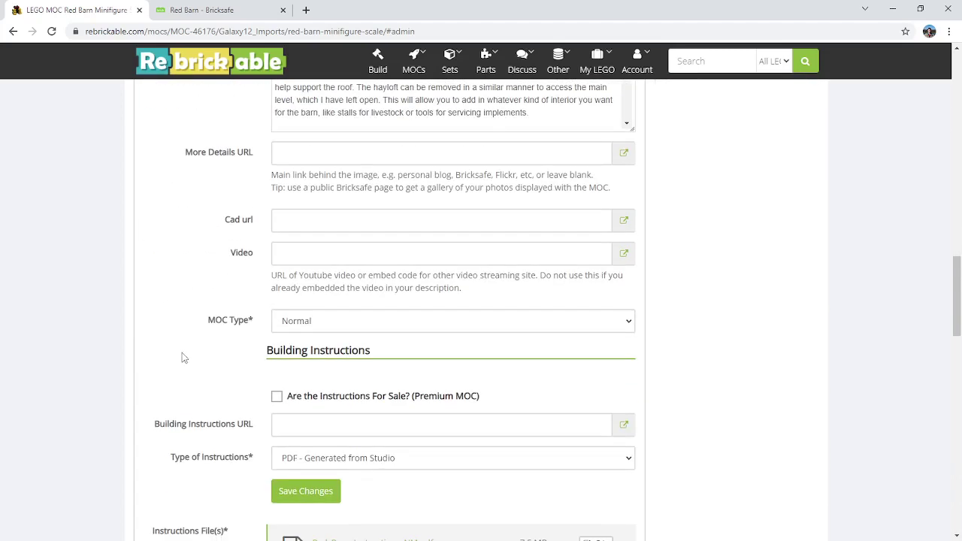
{"action": "scroll", "coordinate": [181, 358], "scroll_direction": "down", "scroll_amount": 2}
{"action": "scroll", "coordinate": [184, 353], "scroll_direction": "up", "scroll_amount": 2}
{"action": "scroll", "coordinate": [185, 340], "scroll_direction": "up", "scroll_amount": 1}
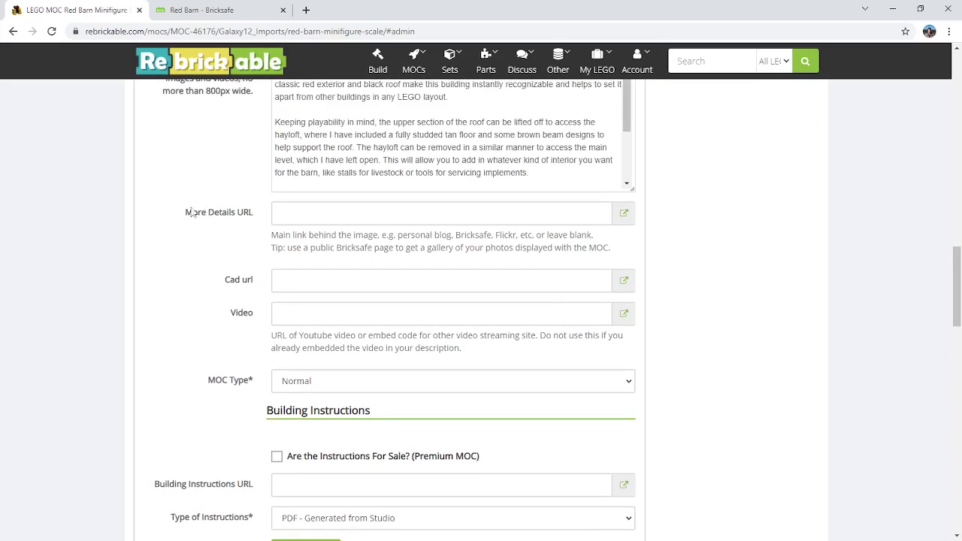
Step: Set the MOC's More Details URL to the copied address of the Bricksafe red-barn page
{"action": "left_click_drag", "start_coordinate": [185, 213], "coordinate": [254, 215]}
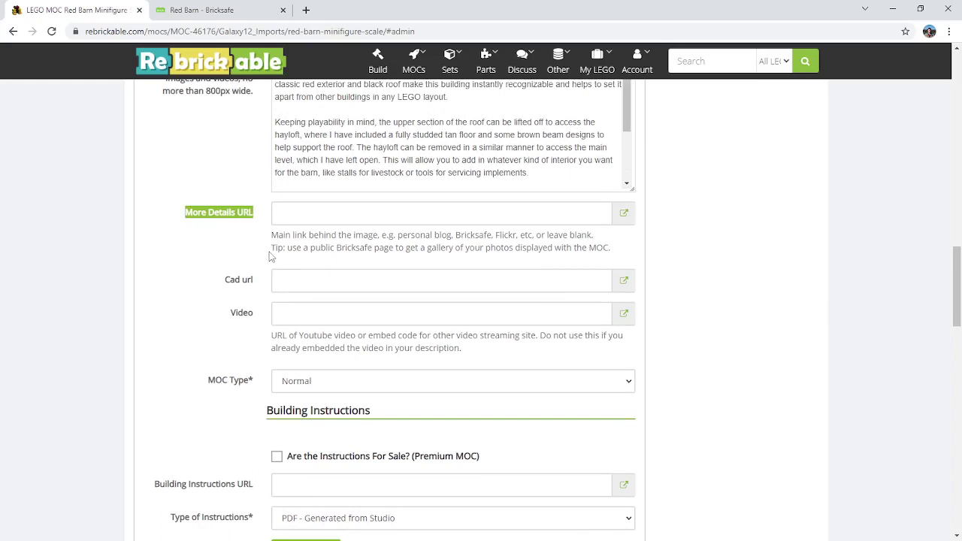
{"action": "left_click_drag", "start_coordinate": [271, 248], "coordinate": [416, 252]}
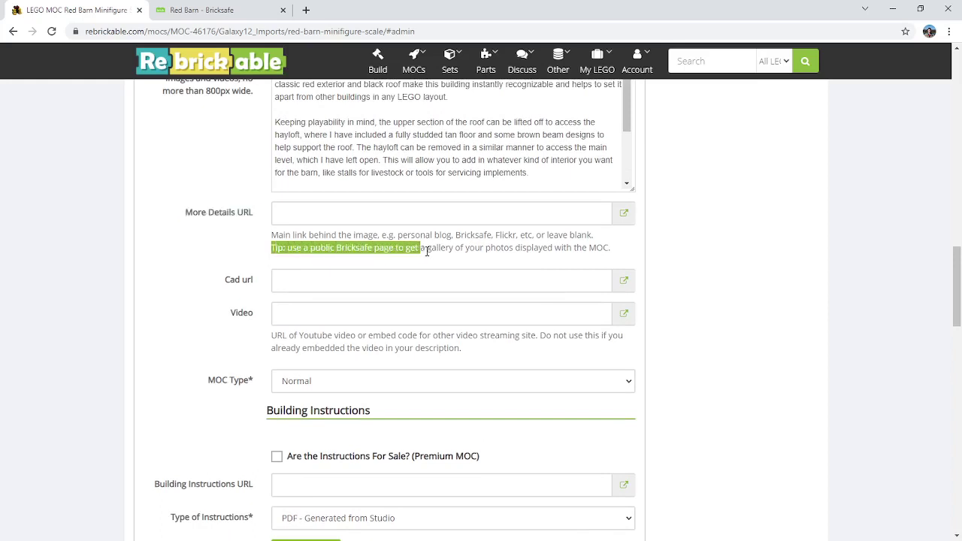
{"action": "left_click_drag", "start_coordinate": [426, 251], "coordinate": [617, 256]}
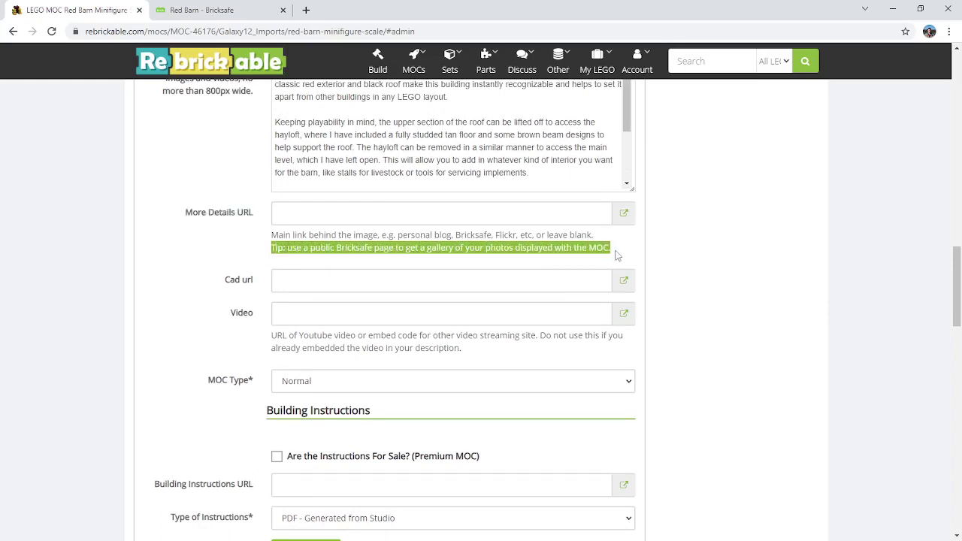
{"action": "left_click", "coordinate": [440, 214]}
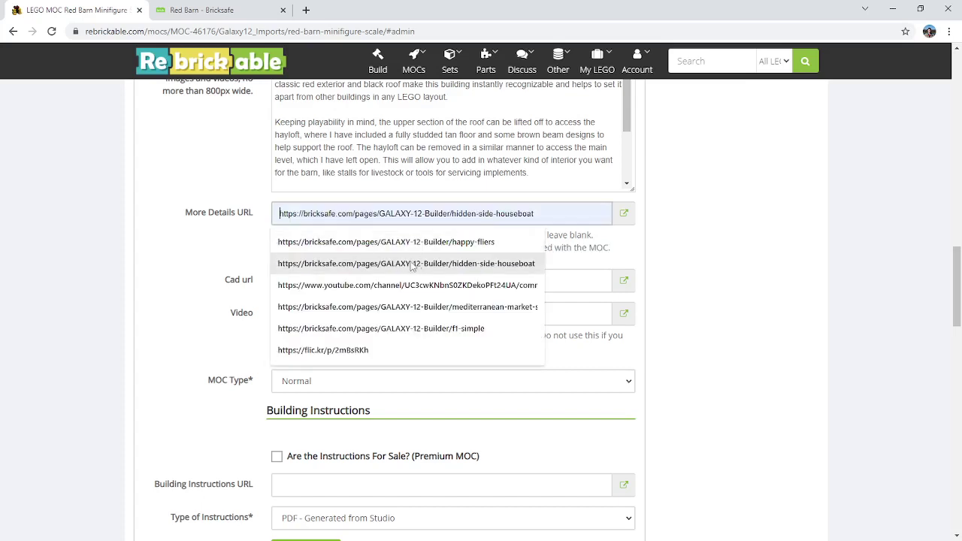
{"action": "key", "text": "ctrl+v"}
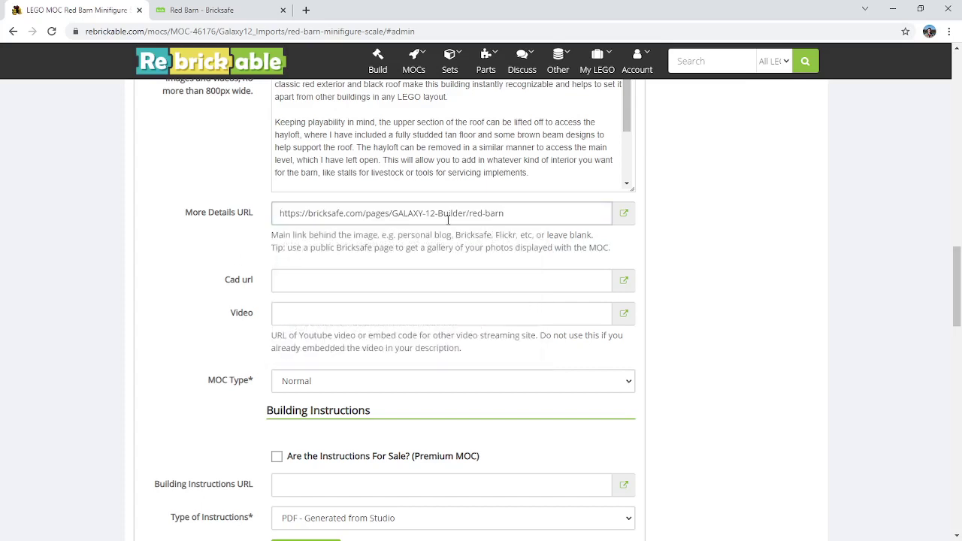
{"action": "left_click_drag", "start_coordinate": [469, 214], "coordinate": [505, 213]}
{"action": "left_click", "coordinate": [261, 243]}
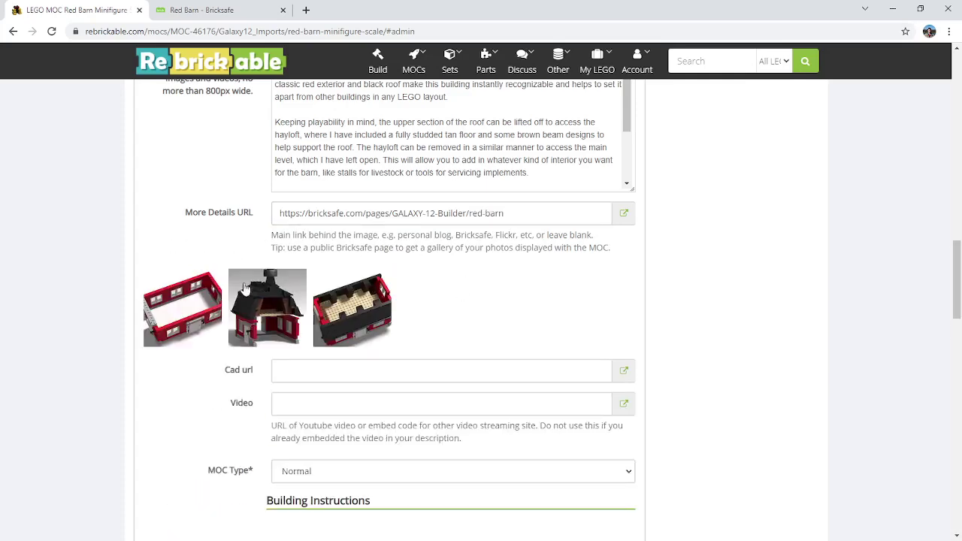
Step: Save the changes to the MOC's settings
{"action": "scroll", "coordinate": [655, 279], "scroll_direction": "down", "scroll_amount": 6}
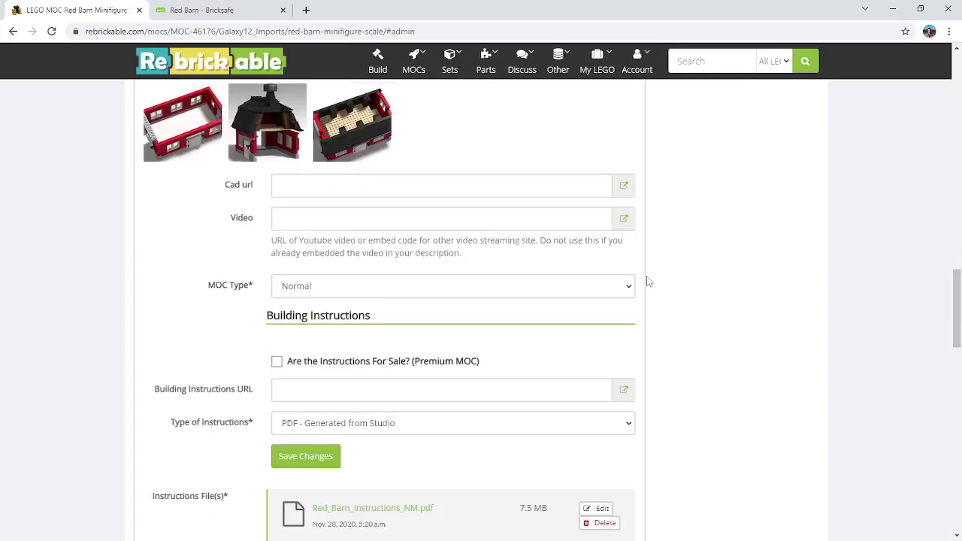
{"action": "scroll", "coordinate": [639, 283], "scroll_direction": "up", "scroll_amount": 2}
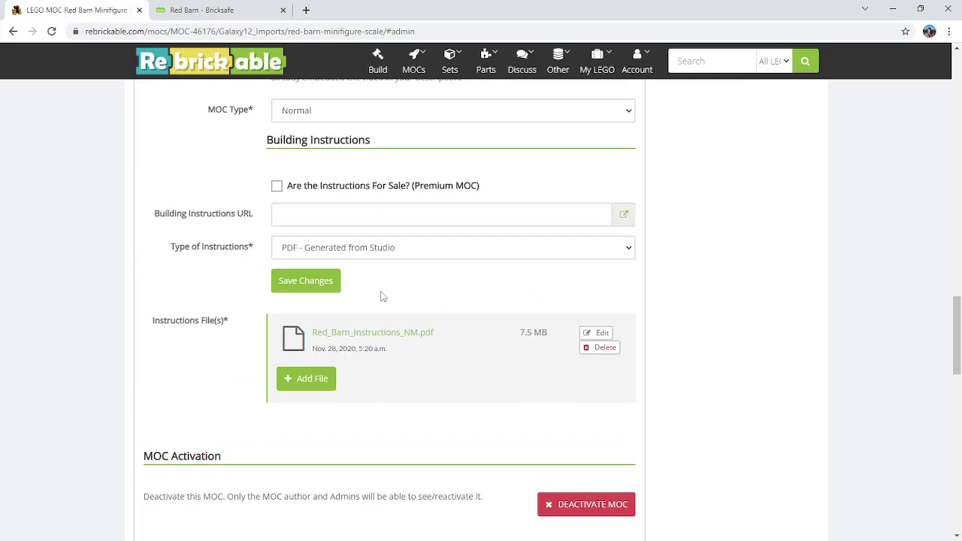
{"action": "left_click", "coordinate": [304, 281]}
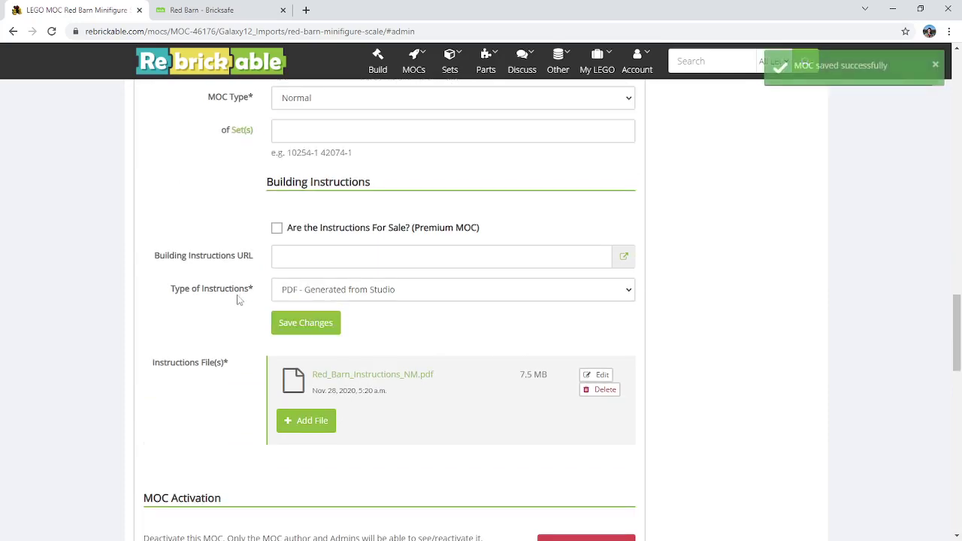
Step: Return to the MOC's Details section and reload the page to check the photo gallery
{"action": "scroll", "coordinate": [133, 290], "scroll_direction": "up", "scroll_amount": 12}
{"action": "scroll", "coordinate": [129, 315], "scroll_direction": "up", "scroll_amount": 3}
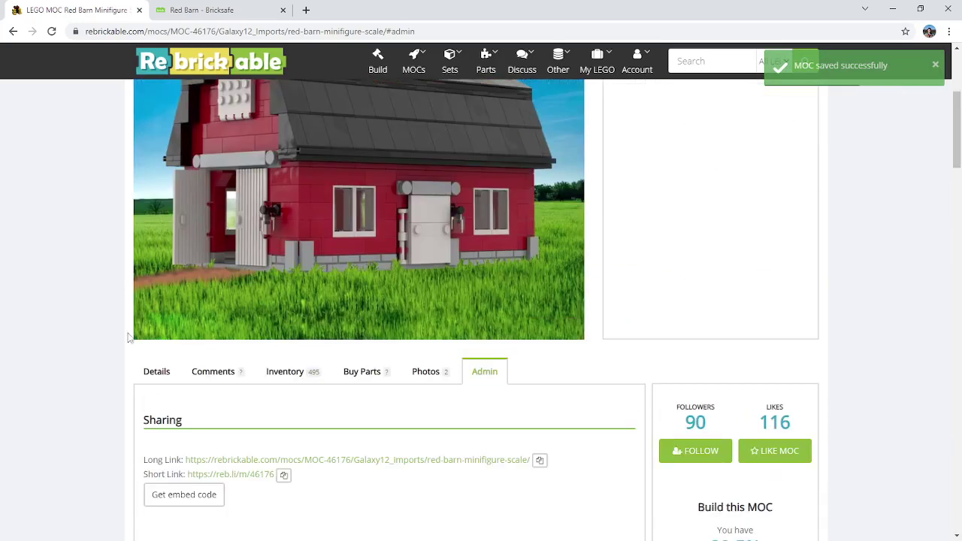
{"action": "left_click", "coordinate": [154, 370]}
{"action": "scroll", "coordinate": [80, 316], "scroll_direction": "up", "scroll_amount": 4}
{"action": "scroll", "coordinate": [84, 257], "scroll_direction": "up", "scroll_amount": 1}
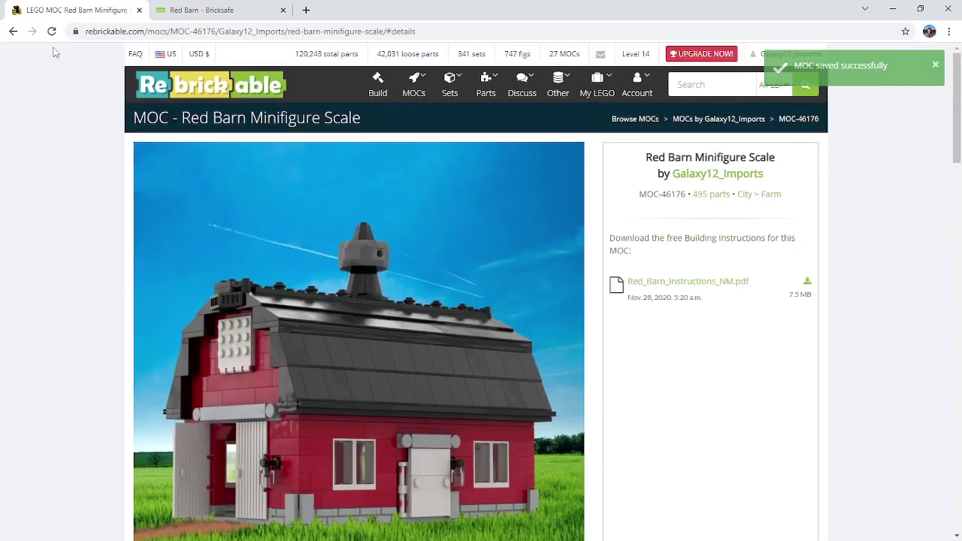
{"action": "left_click", "coordinate": [51, 31]}
{"action": "scroll", "coordinate": [55, 312], "scroll_direction": "down", "scroll_amount": 3}
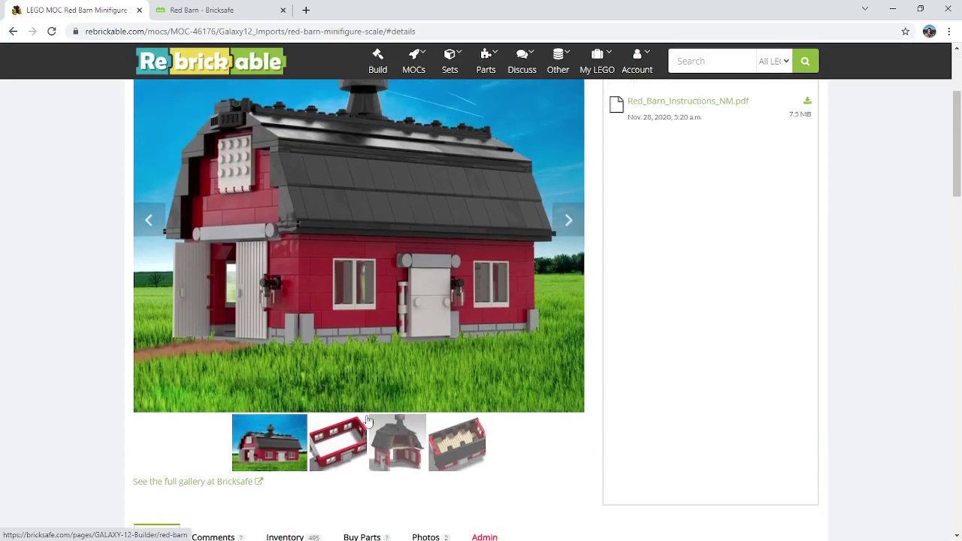
{"action": "scroll", "coordinate": [690, 414], "scroll_direction": "up", "scroll_amount": 1}
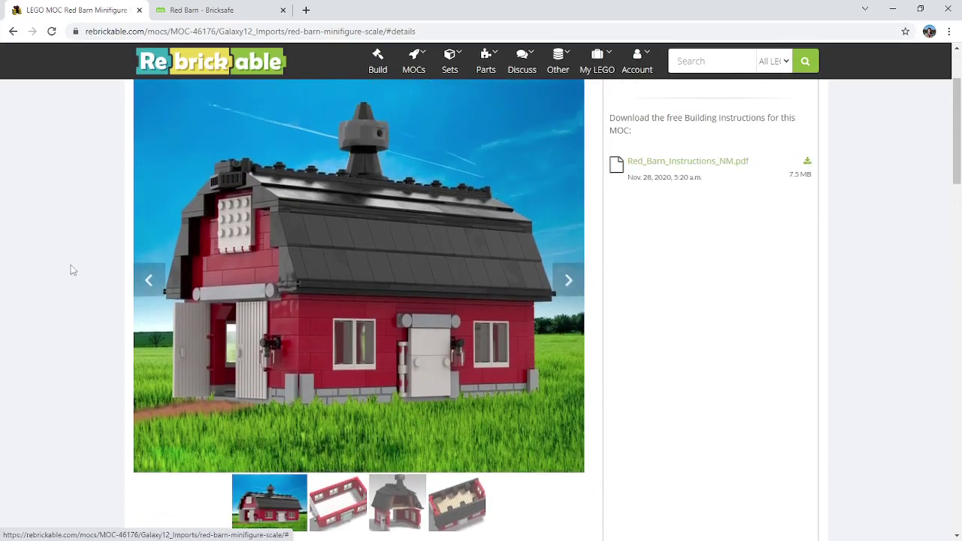
{"action": "scroll", "coordinate": [70, 272], "scroll_direction": "up", "scroll_amount": 1}
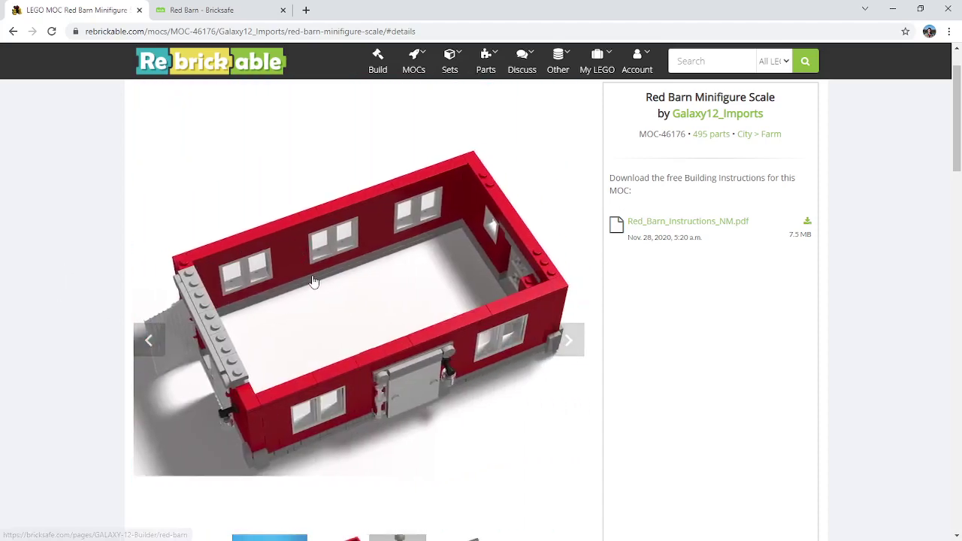
Step: Browse forward through the barn photos in the MOC's gallery and go back to the main image
{"action": "left_click", "coordinate": [572, 346]}
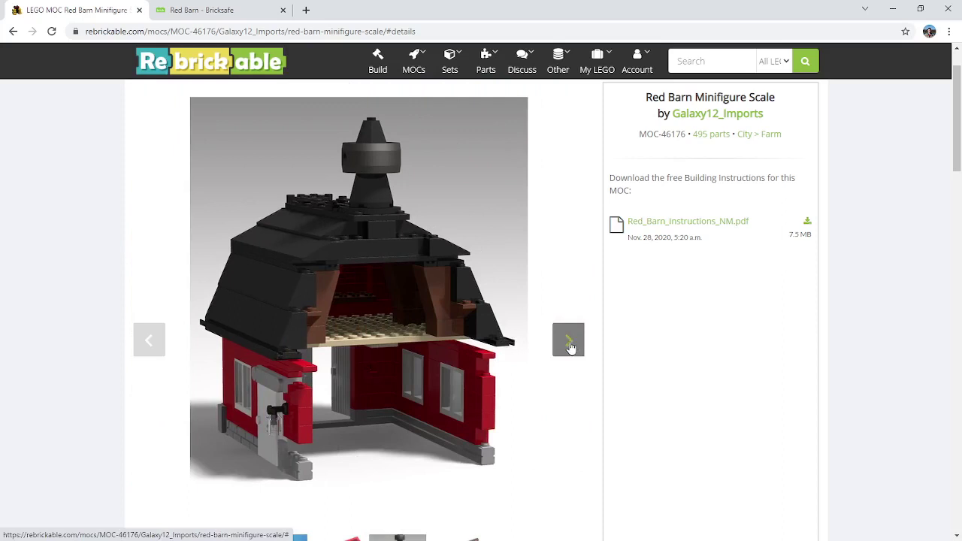
{"action": "left_click", "coordinate": [582, 344]}
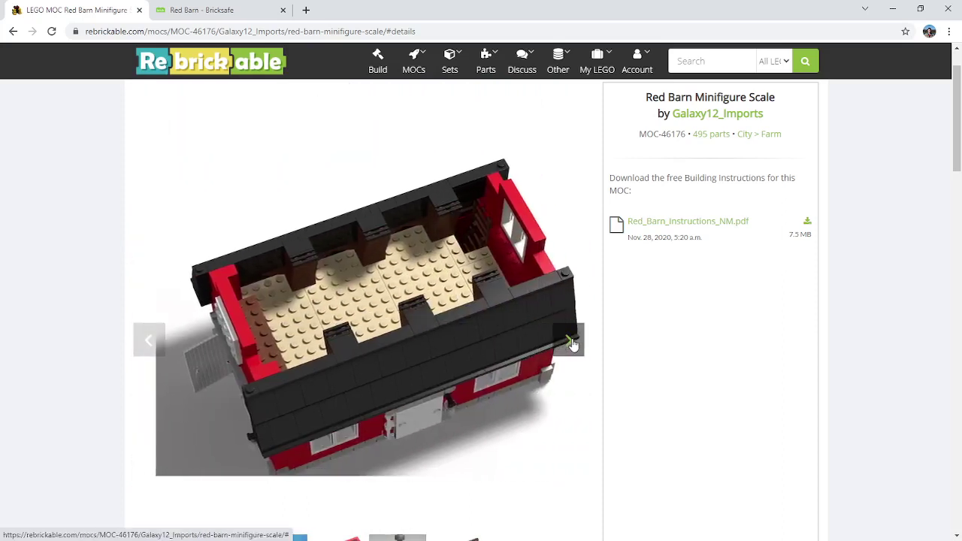
{"action": "left_click", "coordinate": [147, 342]}
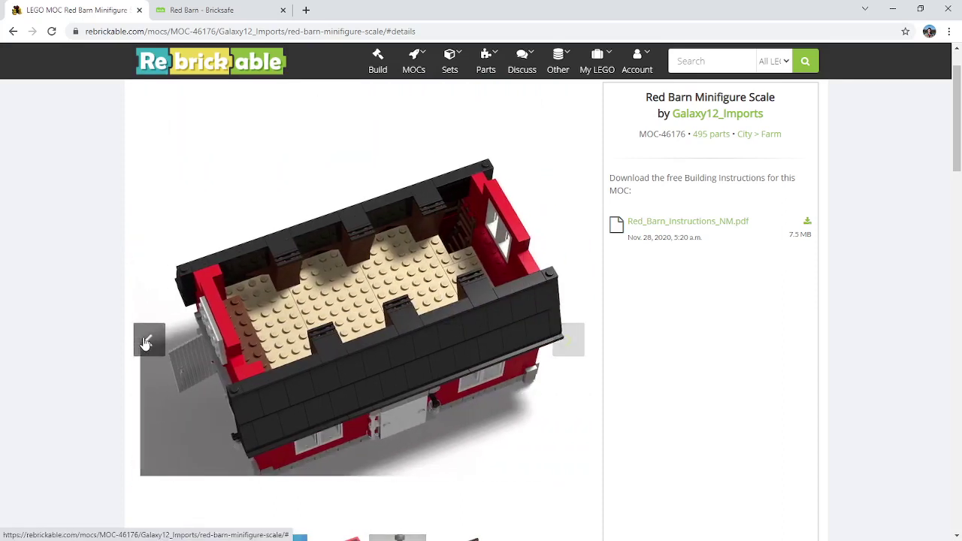
{"action": "left_click", "coordinate": [146, 343]}
{"action": "left_click", "coordinate": [146, 343]}
{"action": "scroll", "coordinate": [163, 432], "scroll_direction": "down", "scroll_amount": 2}
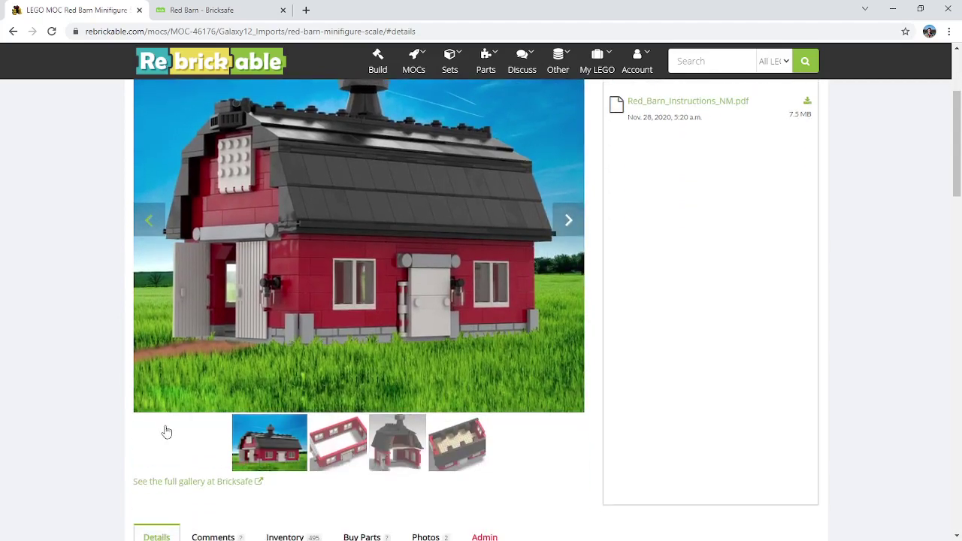
Step: Show the roofless ground-floor render in the MOC's gallery and examine it with the thumbnails
{"action": "scroll", "coordinate": [225, 451], "scroll_direction": "up", "scroll_amount": 2}
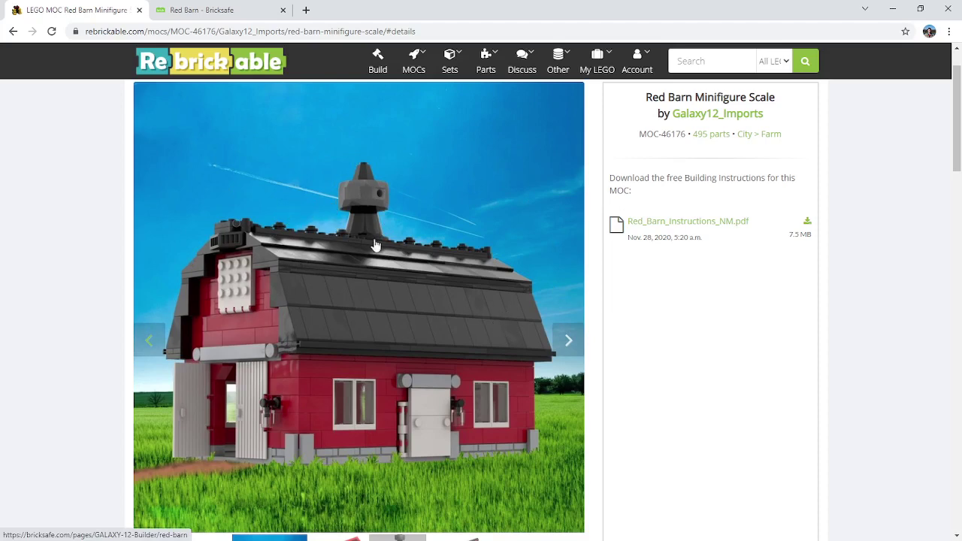
{"action": "scroll", "coordinate": [475, 227], "scroll_direction": "up", "scroll_amount": 1}
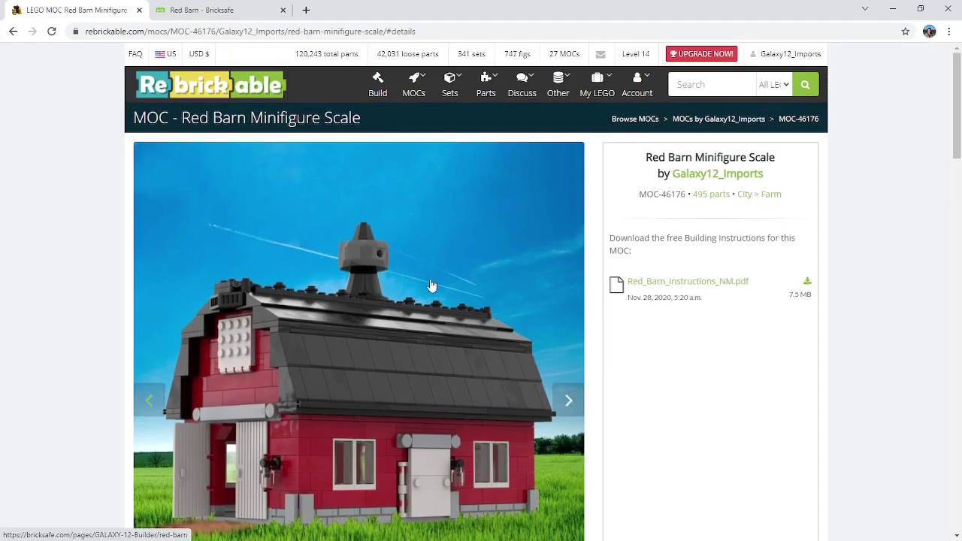
{"action": "scroll", "coordinate": [428, 287], "scroll_direction": "down", "scroll_amount": 2}
{"action": "left_click", "coordinate": [566, 281]}
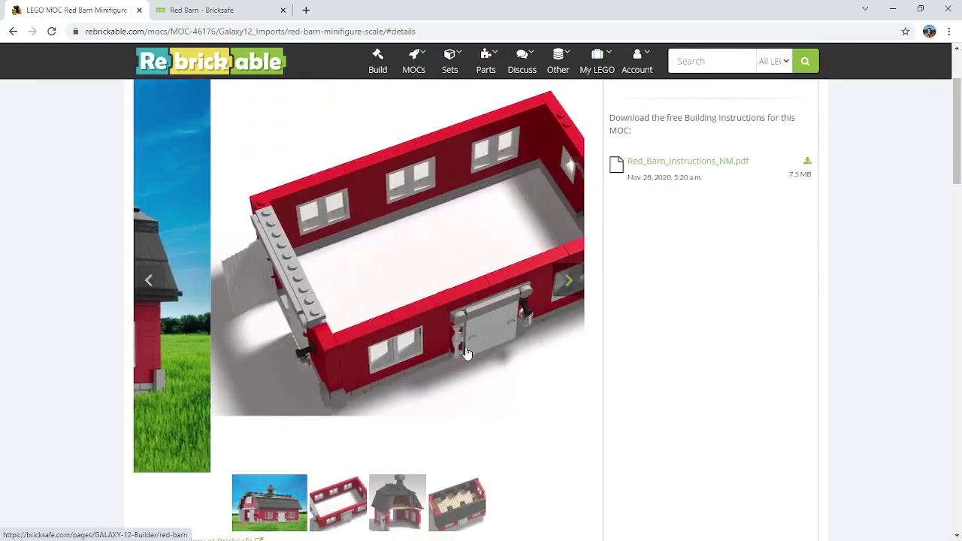
{"action": "scroll", "coordinate": [366, 480], "scroll_direction": "down", "scroll_amount": 1}
{"action": "scroll", "coordinate": [486, 378], "scroll_direction": "up", "scroll_amount": 1}
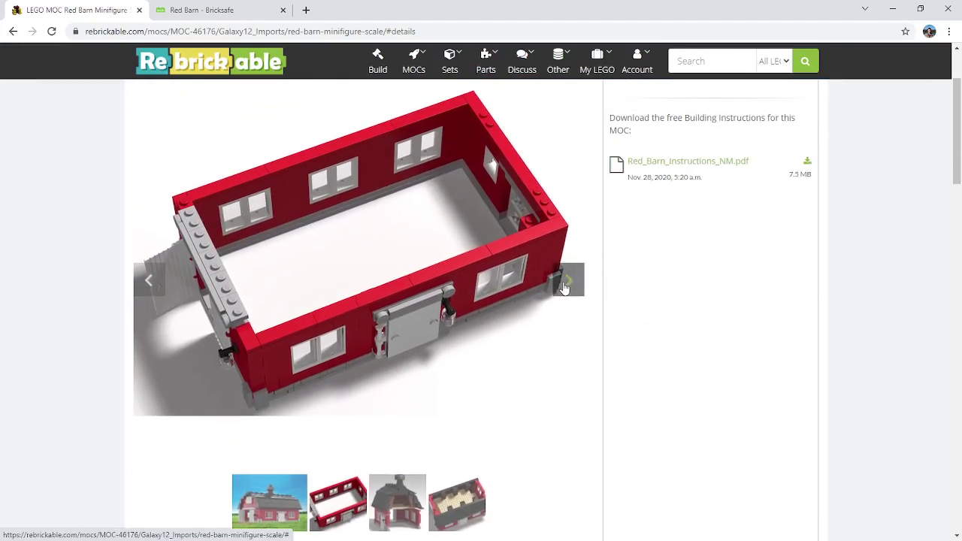
{"action": "scroll", "coordinate": [357, 456], "scroll_direction": "down", "scroll_amount": 1}
{"action": "scroll", "coordinate": [376, 444], "scroll_direction": "up", "scroll_amount": 3}
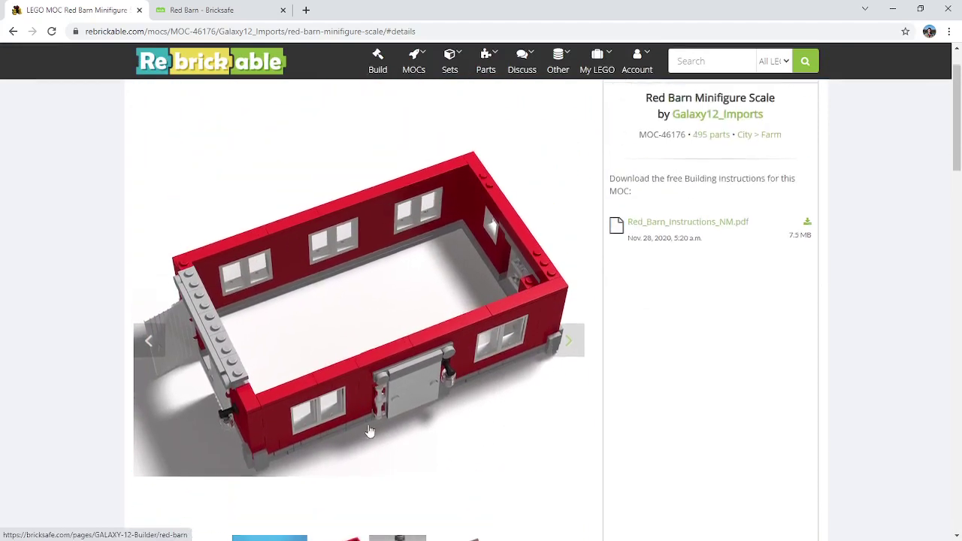
Step: Switch to Bricksafe and review the account's home page for storage quota, popular pages and newest files
{"action": "left_click", "coordinate": [215, 15]}
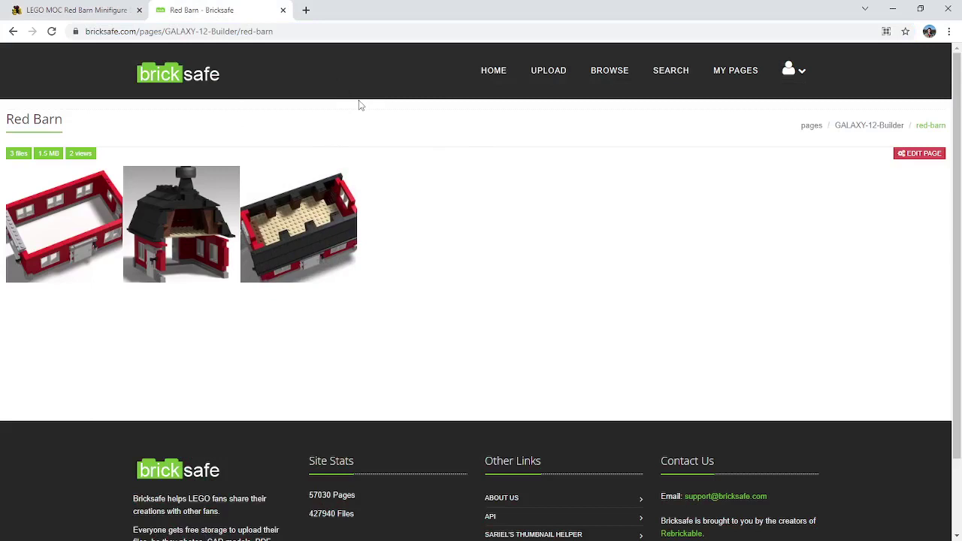
{"action": "left_click", "coordinate": [485, 75]}
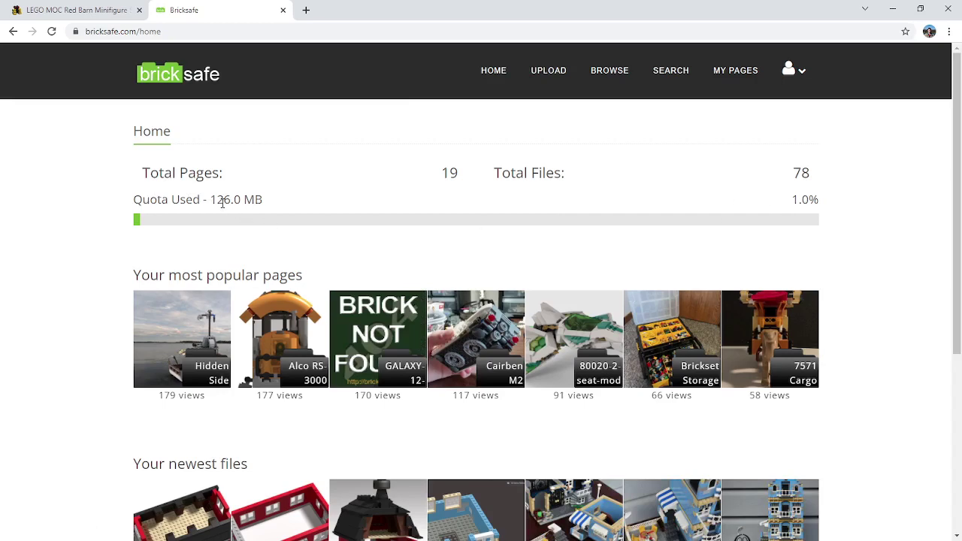
{"action": "scroll", "coordinate": [90, 251], "scroll_direction": "down", "scroll_amount": 2}
{"action": "scroll", "coordinate": [90, 258], "scroll_direction": "up", "scroll_amount": 2}
{"action": "scroll", "coordinate": [80, 258], "scroll_direction": "down", "scroll_amount": 3}
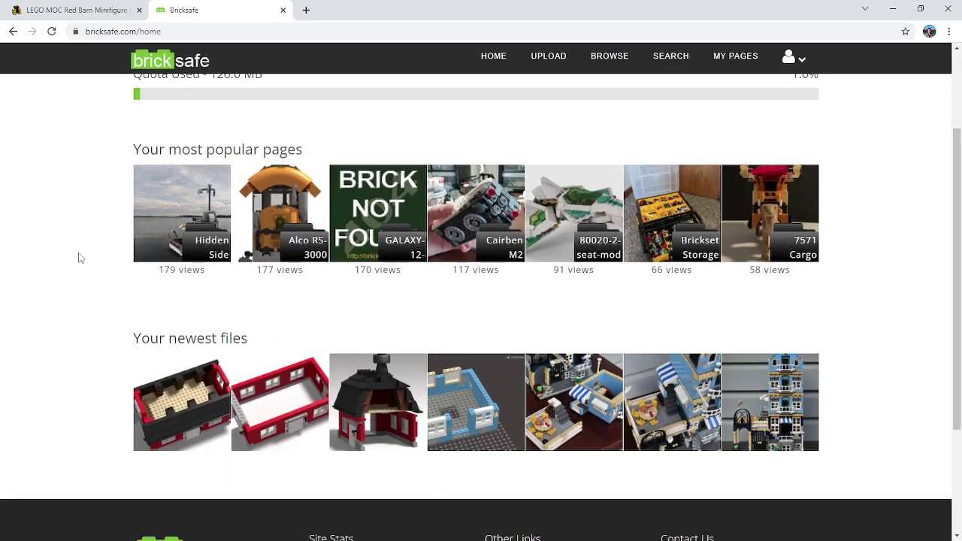
{"action": "scroll", "coordinate": [54, 263], "scroll_direction": "up", "scroll_amount": 1}
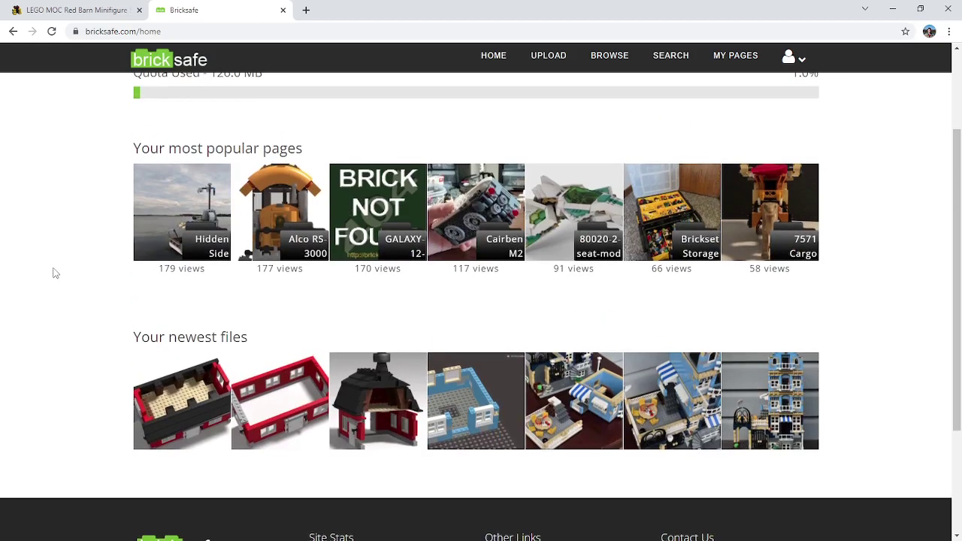
{"action": "scroll", "coordinate": [63, 289], "scroll_direction": "up", "scroll_amount": 2}
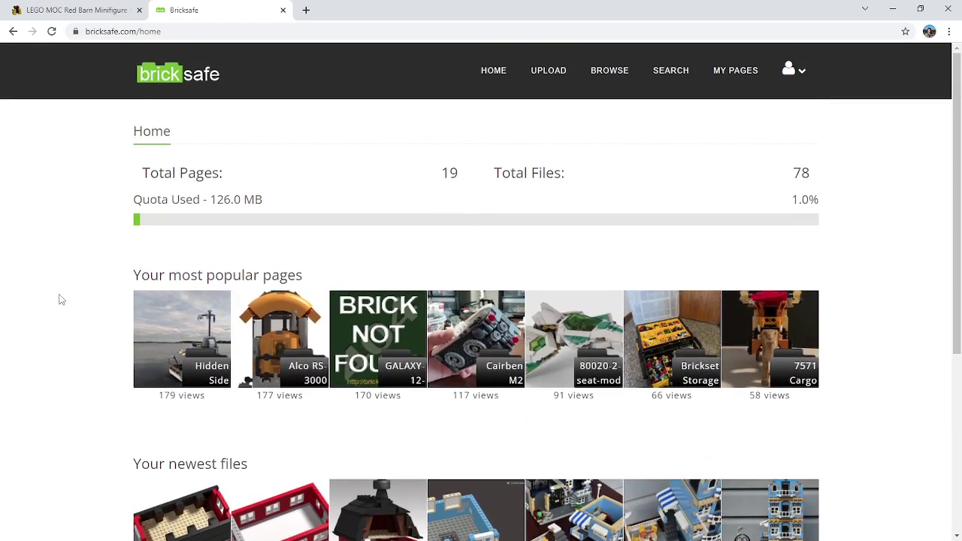
{"action": "scroll", "coordinate": [62, 300], "scroll_direction": "down", "scroll_amount": 1}
{"action": "scroll", "coordinate": [63, 396], "scroll_direction": "up", "scroll_amount": 1}
Step: From the Rebrickable MOC's gallery image, open the linked Bricksafe page, view Red Barn_2.png enlarged and close it
{"action": "left_click", "coordinate": [86, 10]}
{"action": "scroll", "coordinate": [106, 210], "scroll_direction": "down", "scroll_amount": 2}
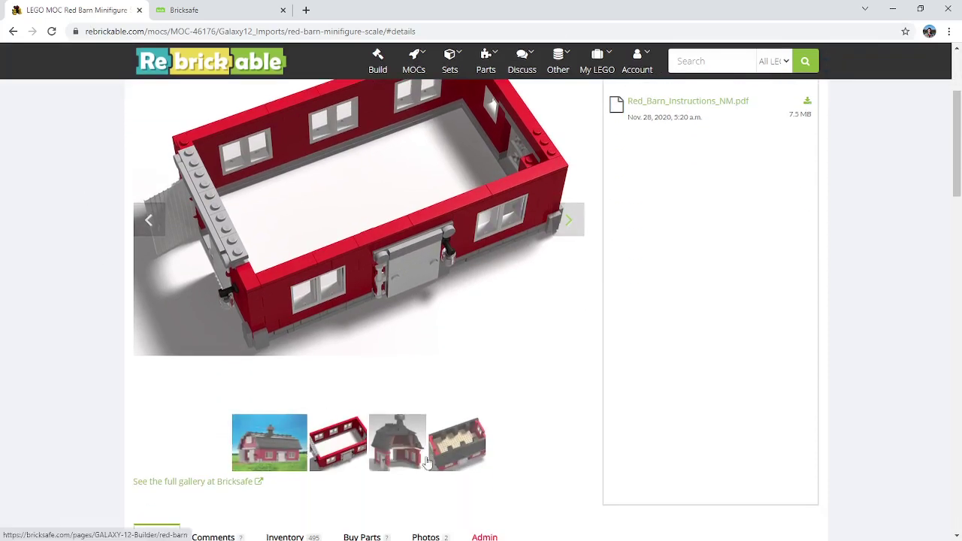
{"action": "scroll", "coordinate": [519, 457], "scroll_direction": "up", "scroll_amount": 1}
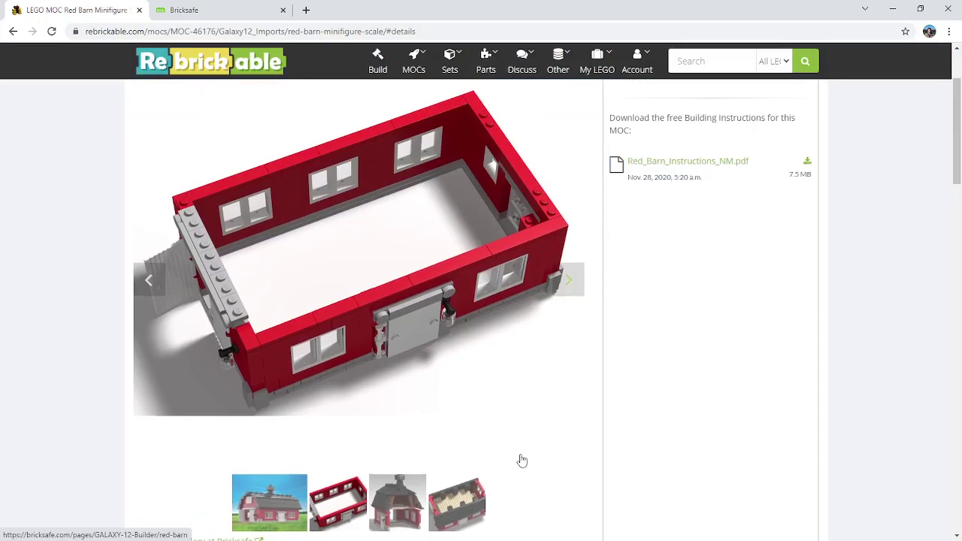
{"action": "left_click", "coordinate": [349, 237]}
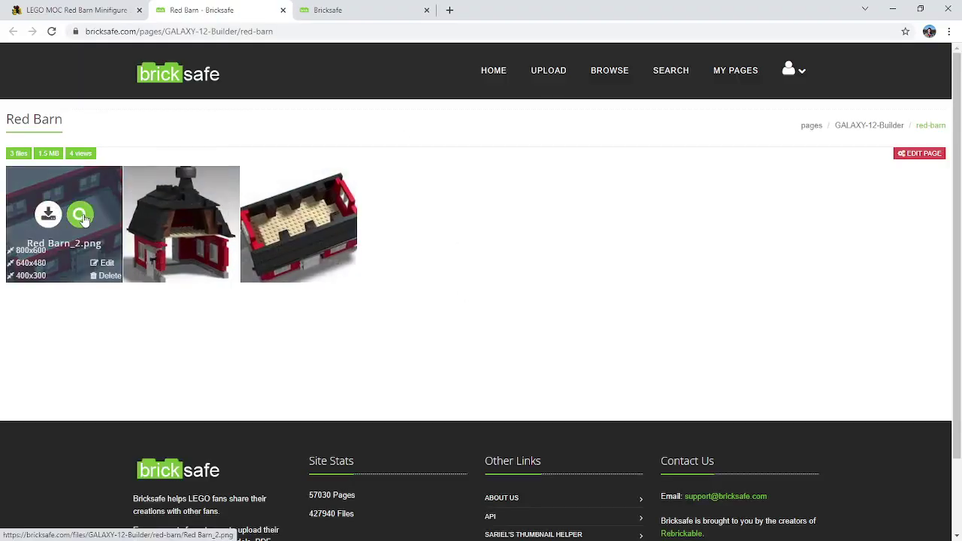
{"action": "left_click", "coordinate": [83, 213]}
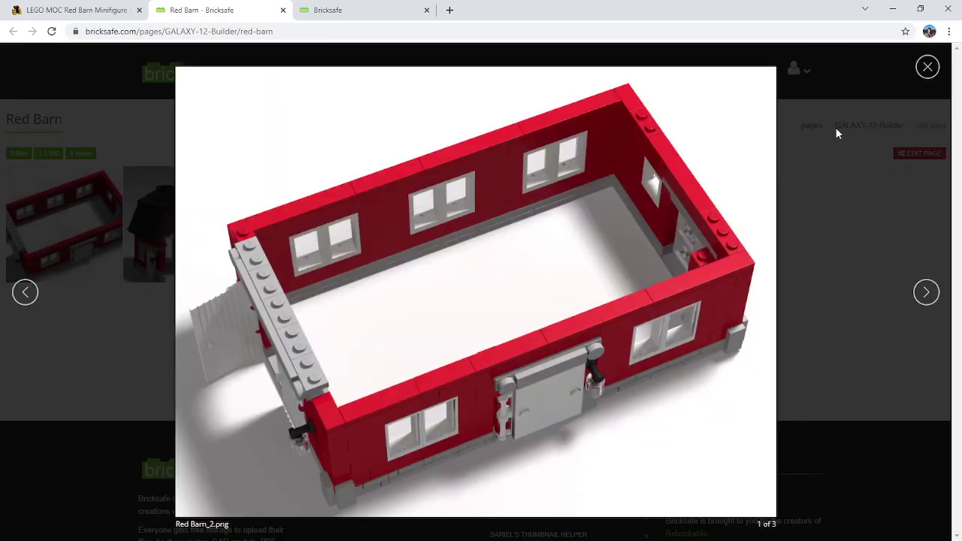
{"action": "left_click", "coordinate": [926, 71]}
Step: Switch back to the Rebrickable MOC page and look over its image, thumbnails and Bricksafe gallery link
{"action": "left_click", "coordinate": [76, 9]}
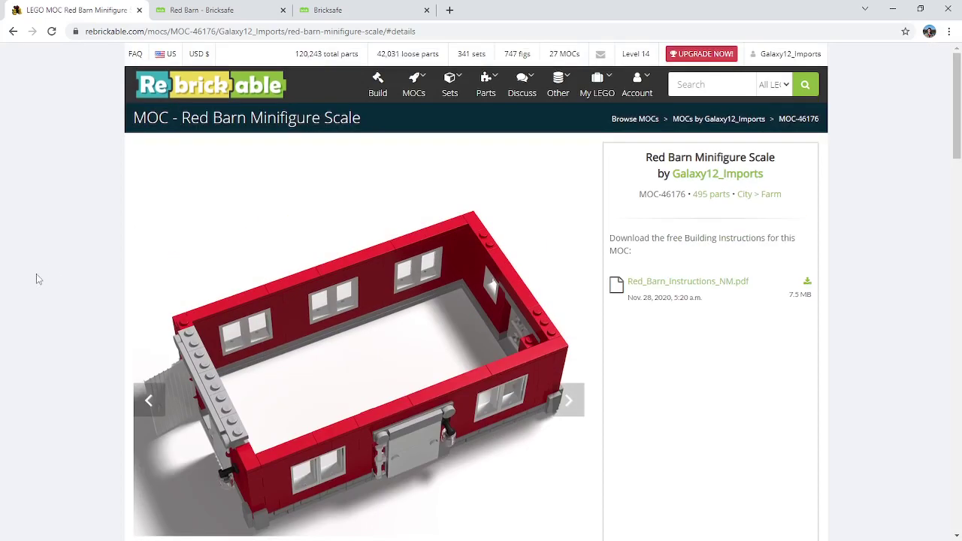
{"action": "scroll", "coordinate": [38, 279], "scroll_direction": "down", "scroll_amount": 2}
{"action": "scroll", "coordinate": [139, 449], "scroll_direction": "down", "scroll_amount": 2}
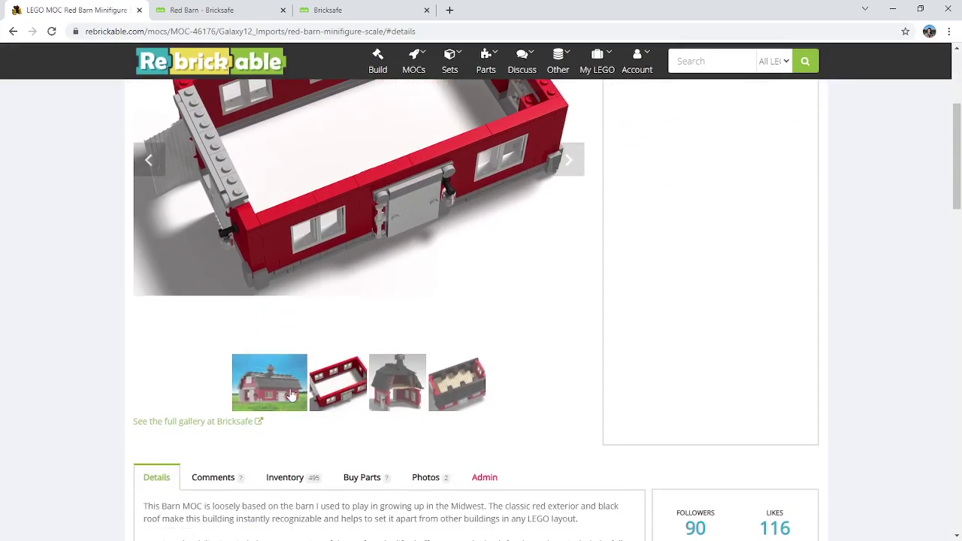
{"action": "scroll", "coordinate": [293, 399], "scroll_direction": "up", "scroll_amount": 4}
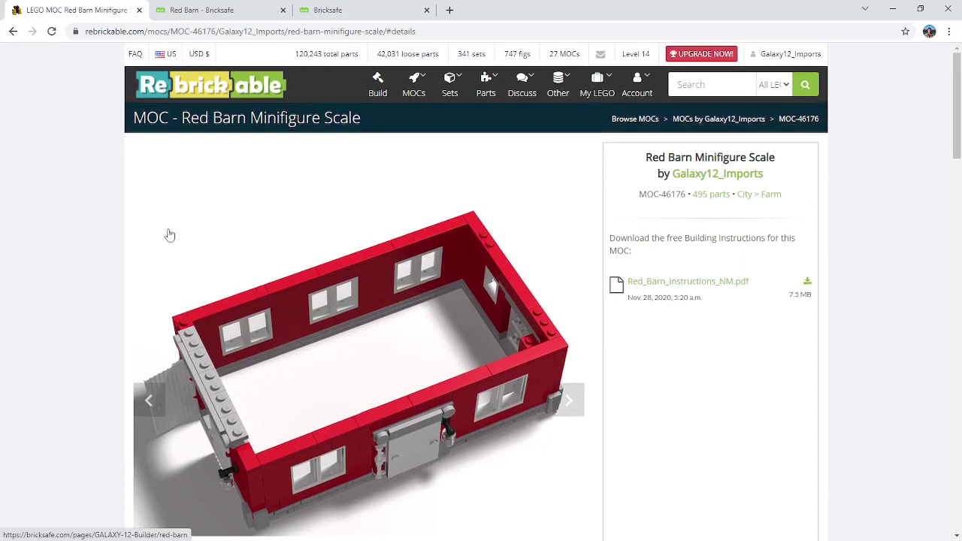
Step: Open Rebrickable's FAQ, skim its questions and help topics, and return to the Bricksafe Red Barn page
{"action": "left_click", "coordinate": [136, 55]}
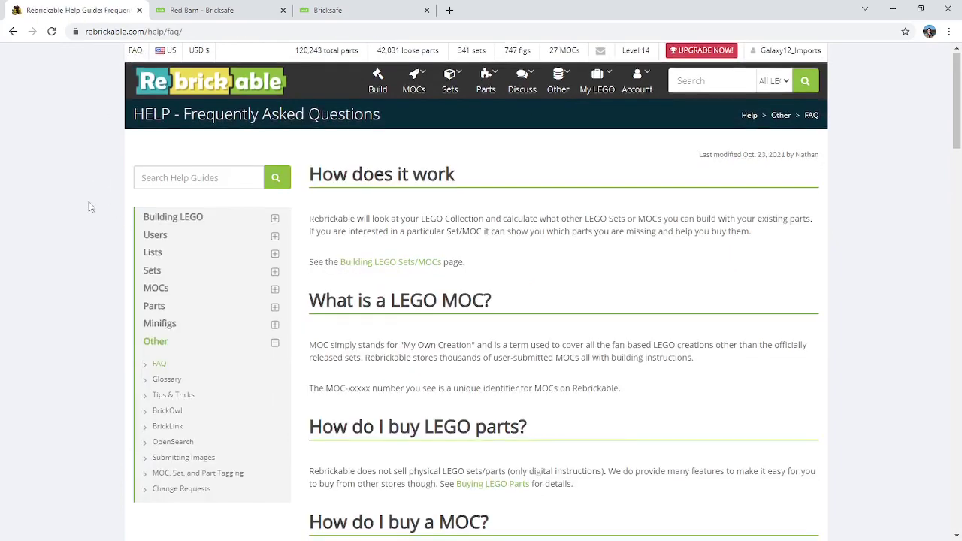
{"action": "scroll", "coordinate": [89, 203], "scroll_direction": "down", "scroll_amount": 2}
{"action": "scroll", "coordinate": [89, 210], "scroll_direction": "down", "scroll_amount": 2}
{"action": "scroll", "coordinate": [85, 211], "scroll_direction": "up", "scroll_amount": 4}
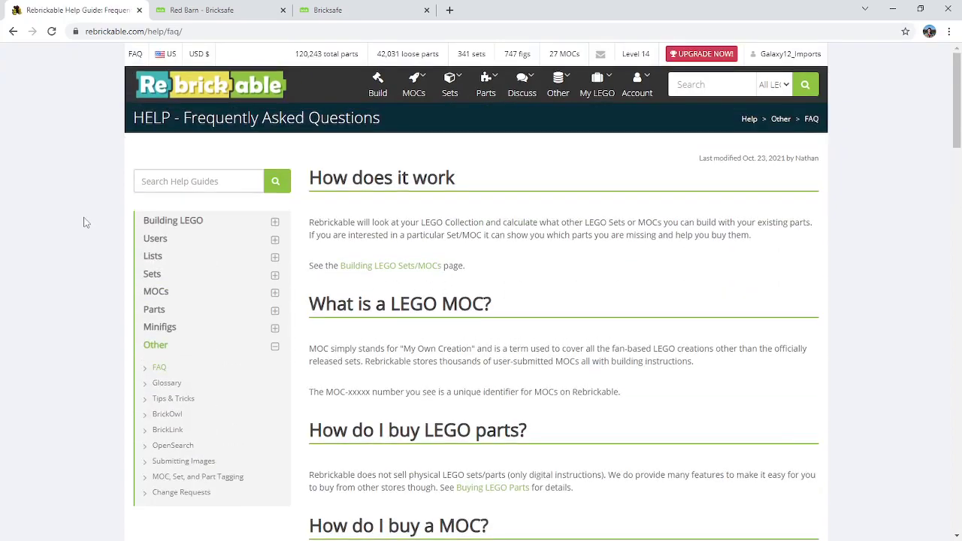
{"action": "scroll", "coordinate": [85, 224], "scroll_direction": "down", "scroll_amount": 2}
{"action": "scroll", "coordinate": [83, 224], "scroll_direction": "down", "scroll_amount": 4}
{"action": "scroll", "coordinate": [82, 224], "scroll_direction": "up", "scroll_amount": 8}
{"action": "left_click", "coordinate": [199, 10]}
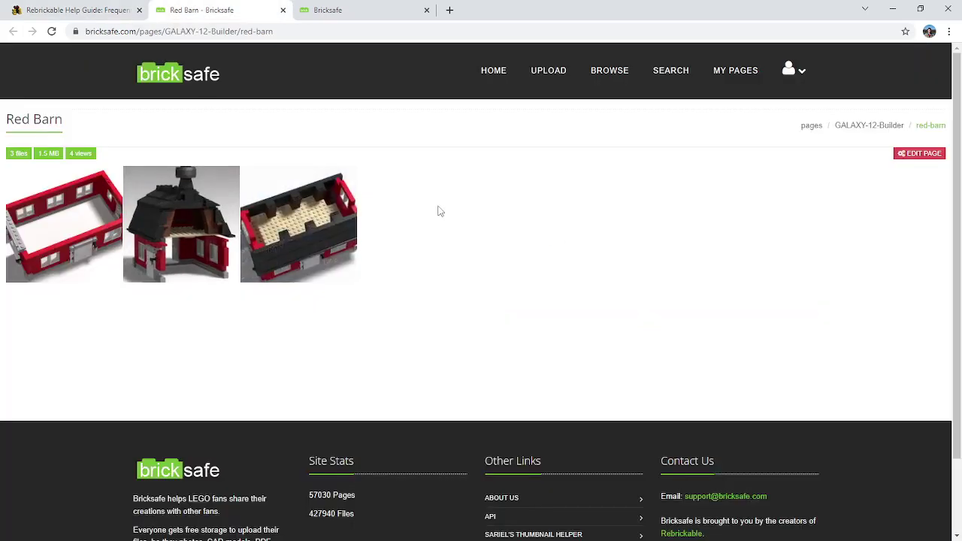